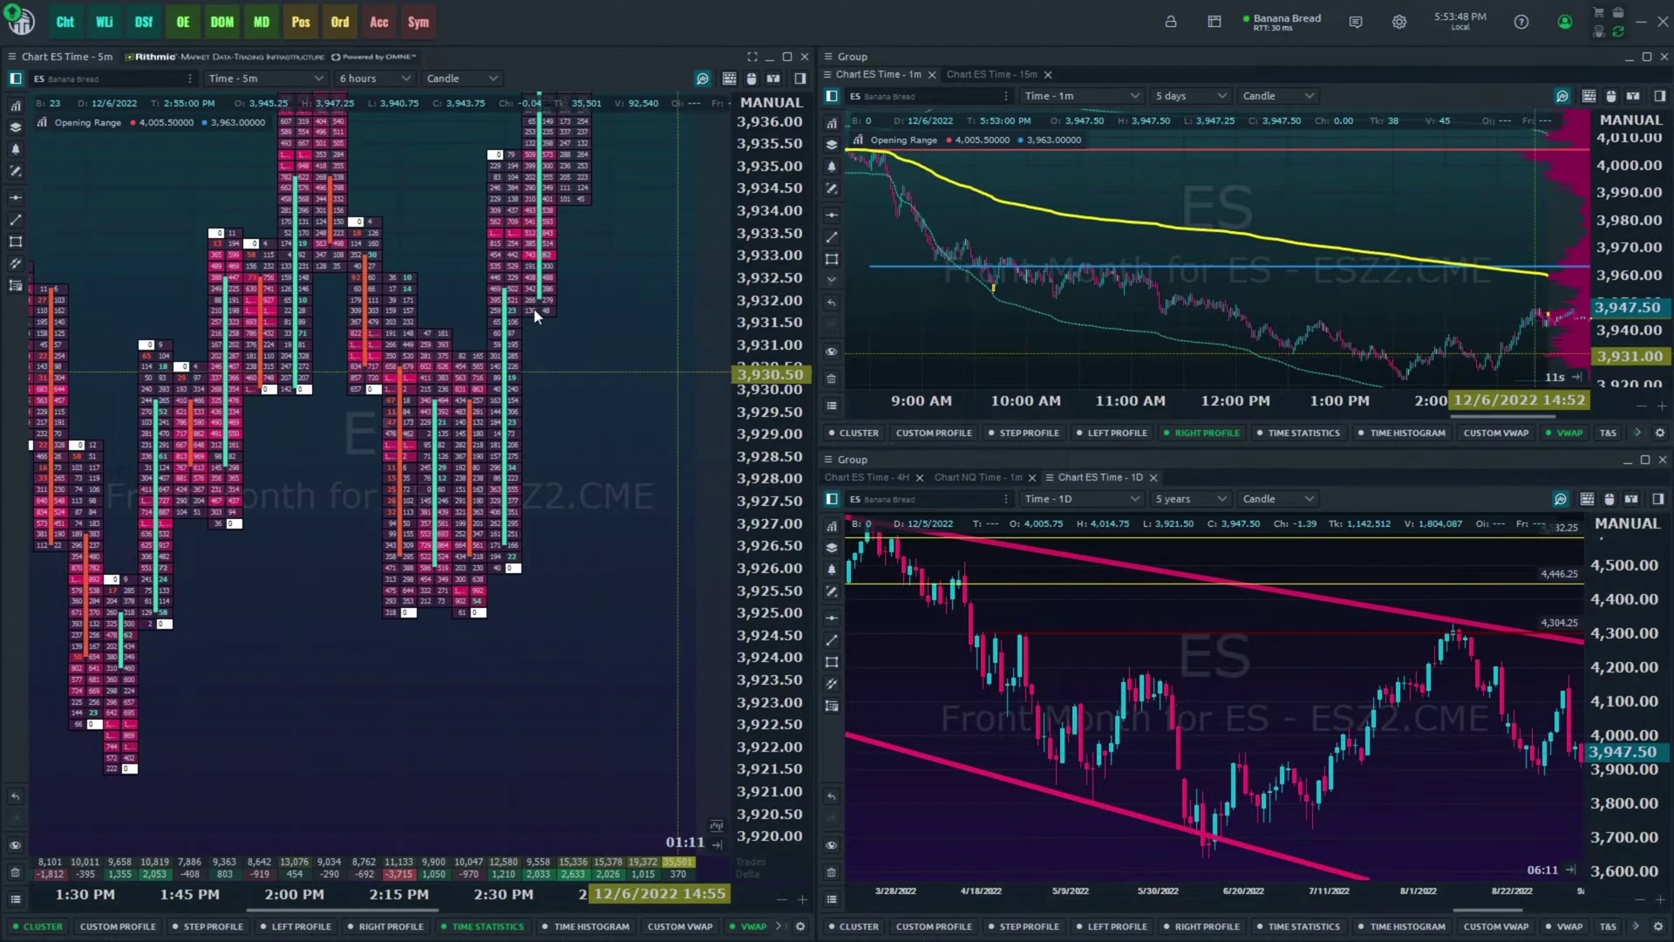
- Open a new DOM Trader and load the ES front-month contract (ESZ2.CME) by searching 'es'
click(222, 24)
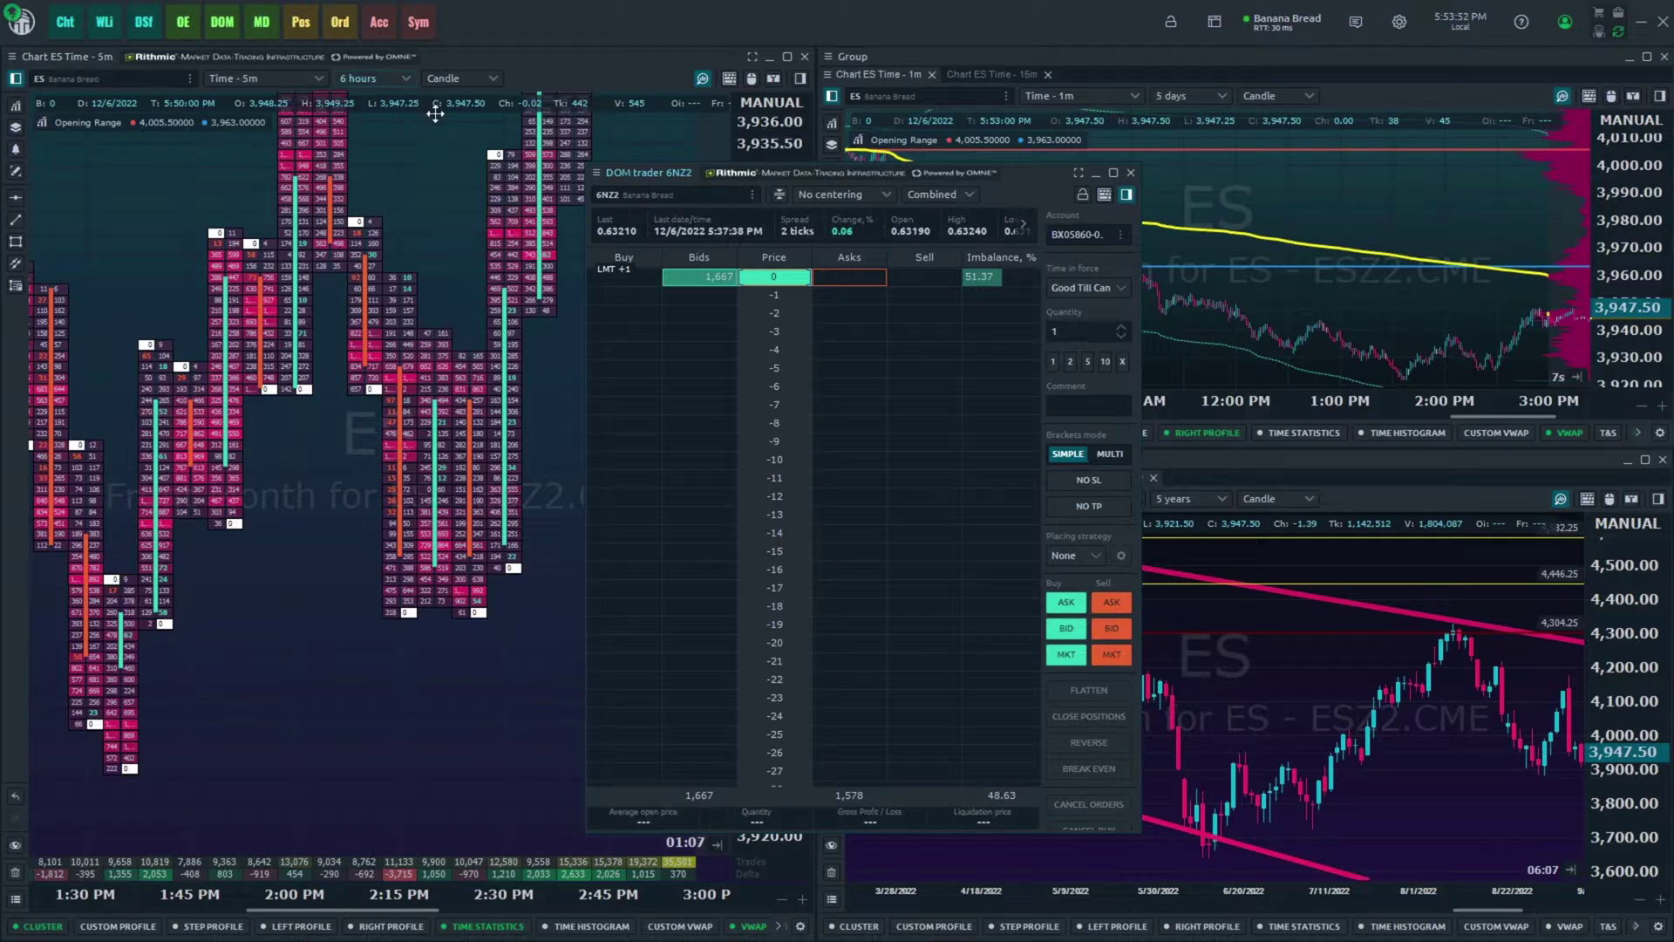
click(686, 190)
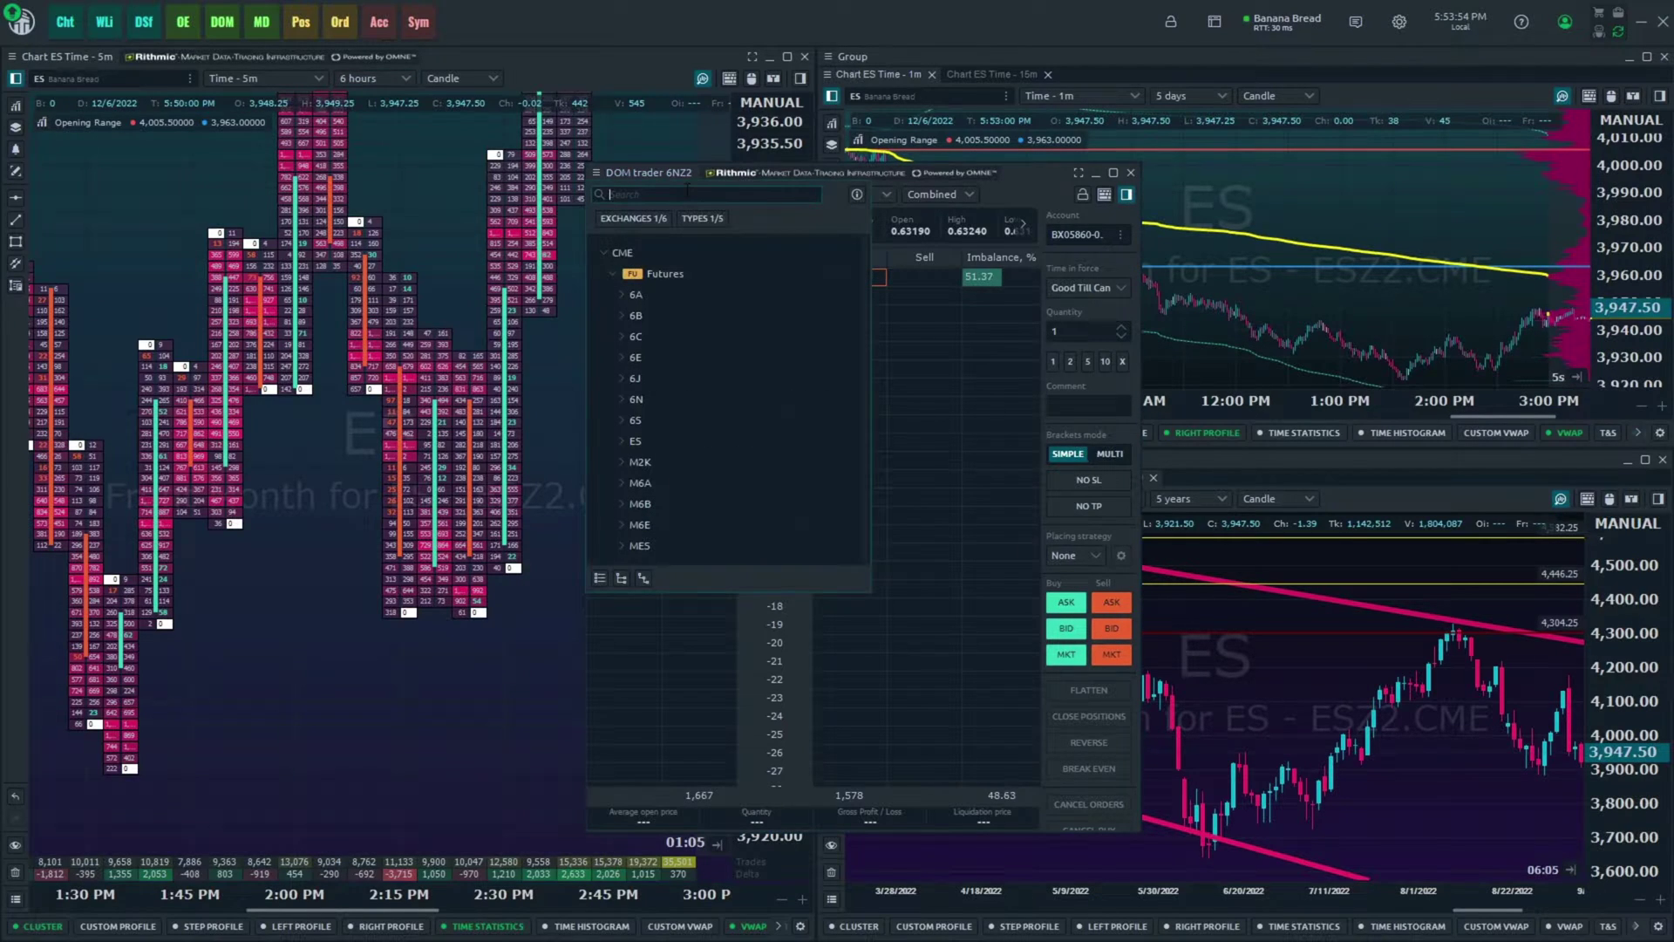
text(es)
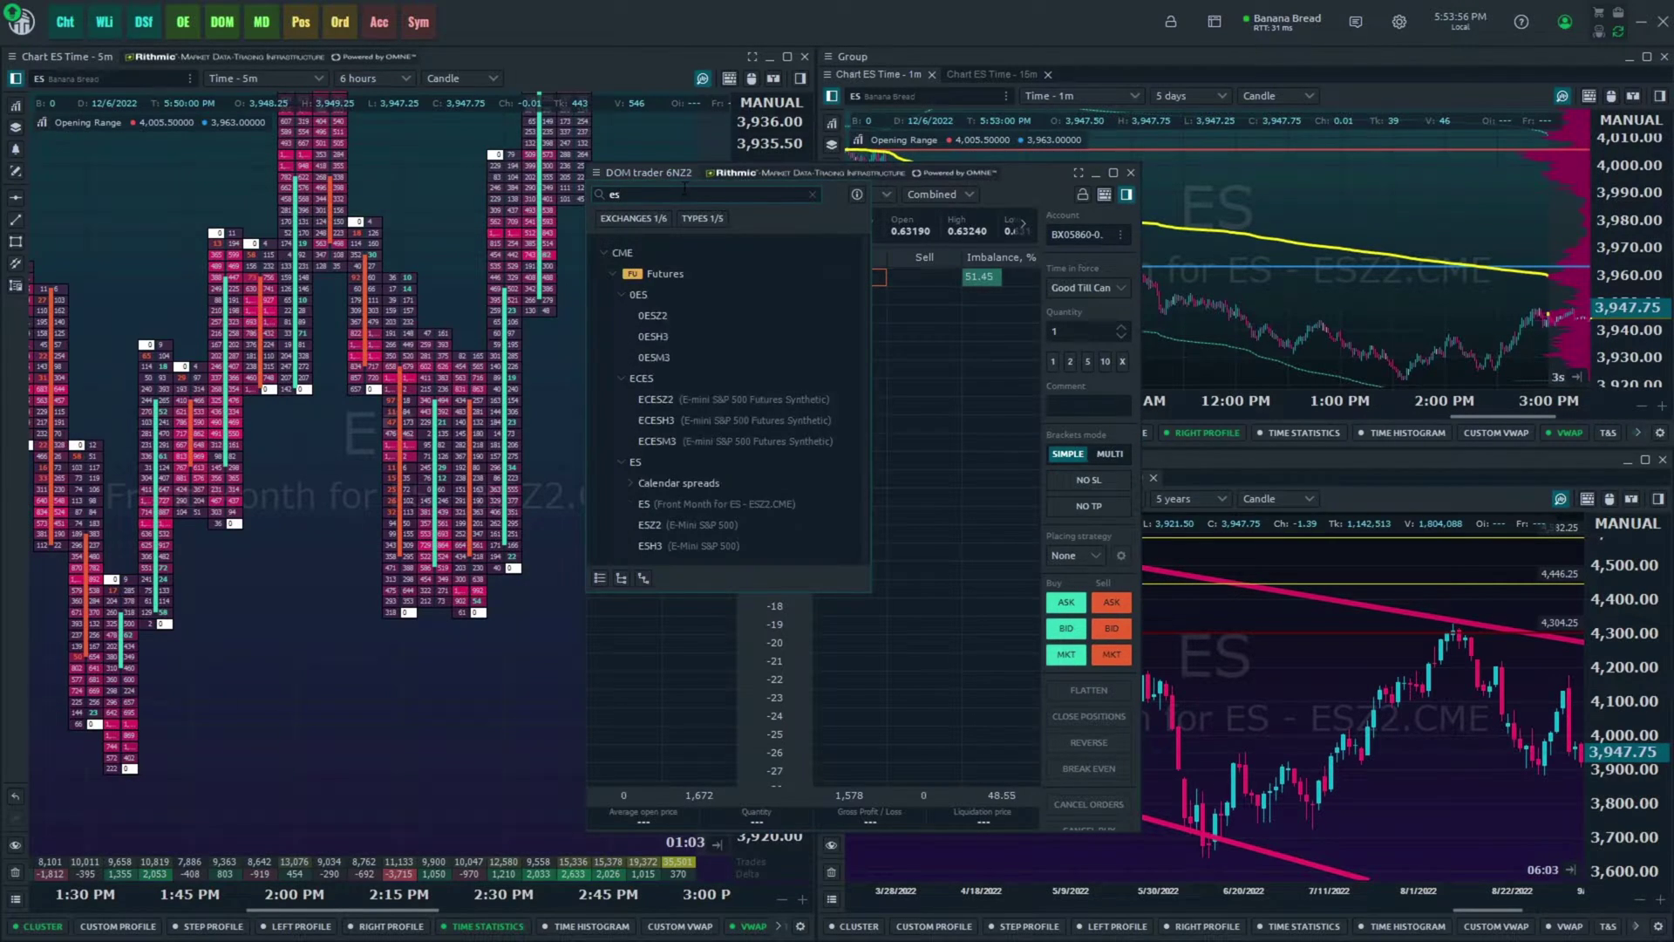
click(728, 504)
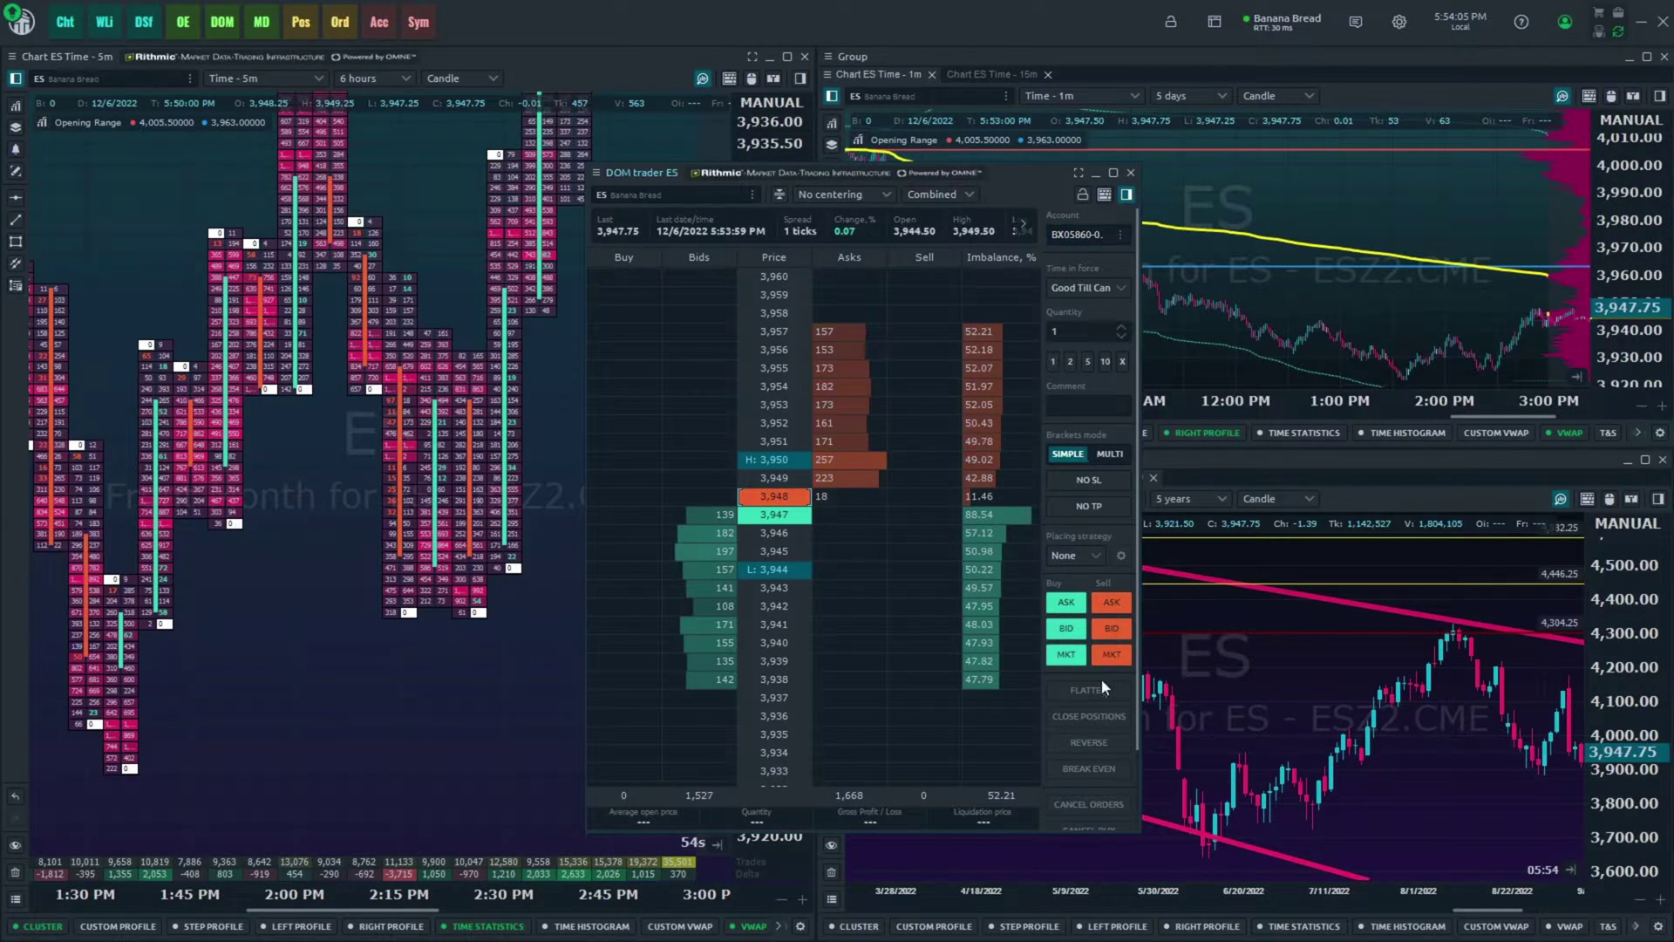
- Hide the ES DOM's order-entry panel, set centering to Keep in view and book type to Outright
click(1125, 197)
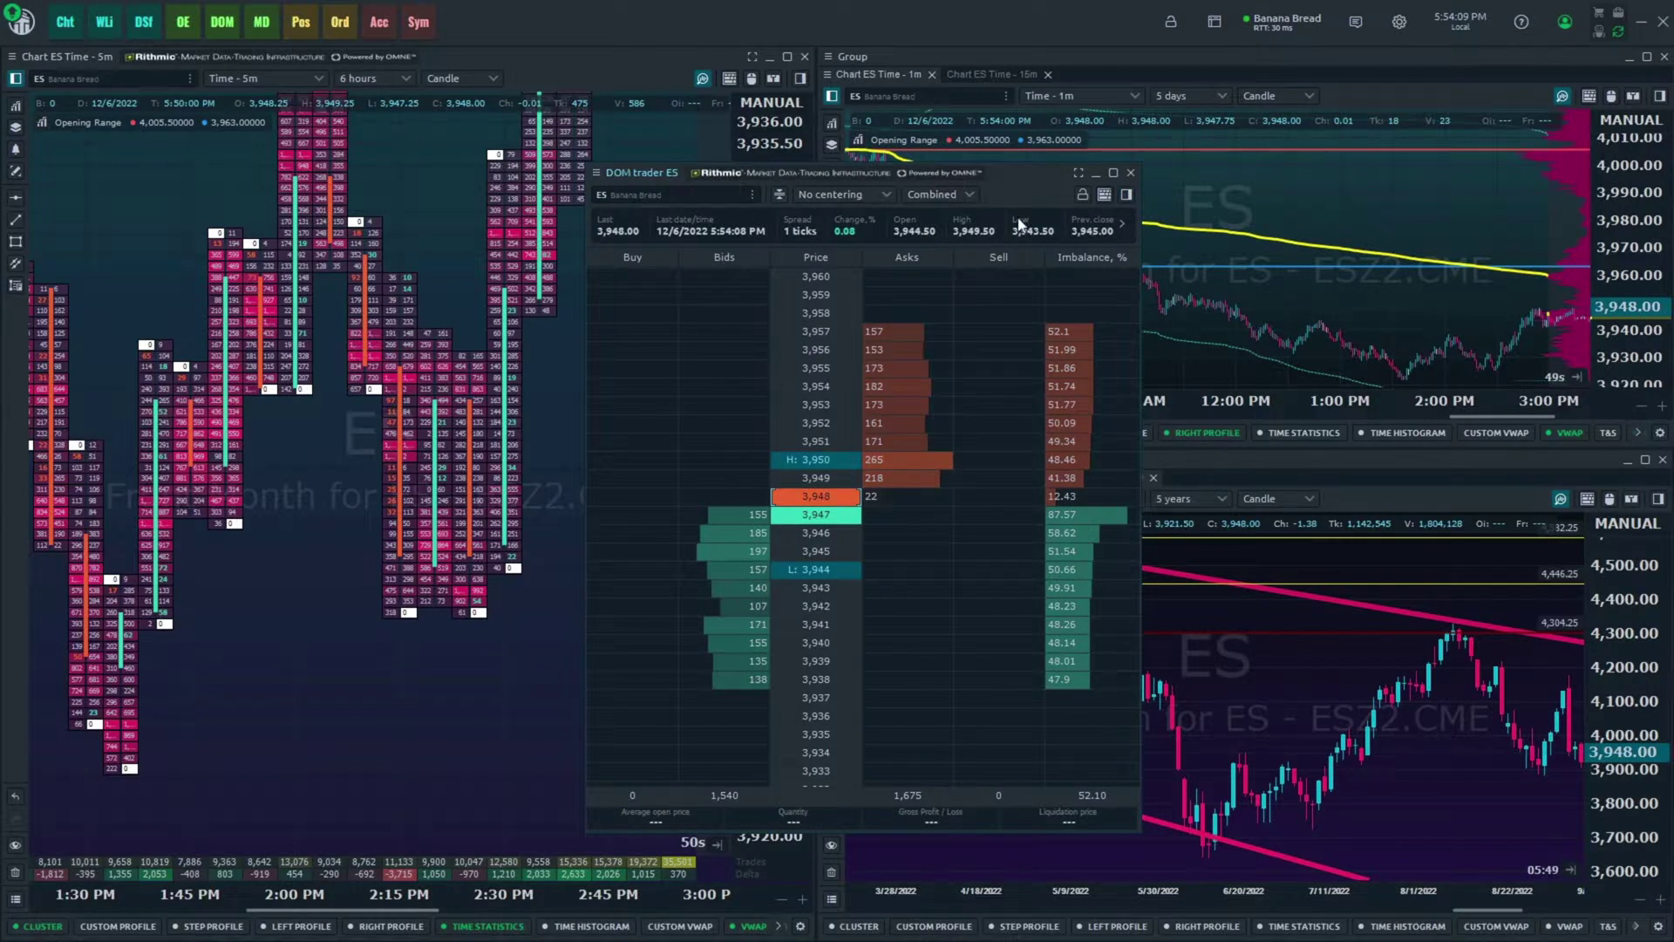
click(874, 195)
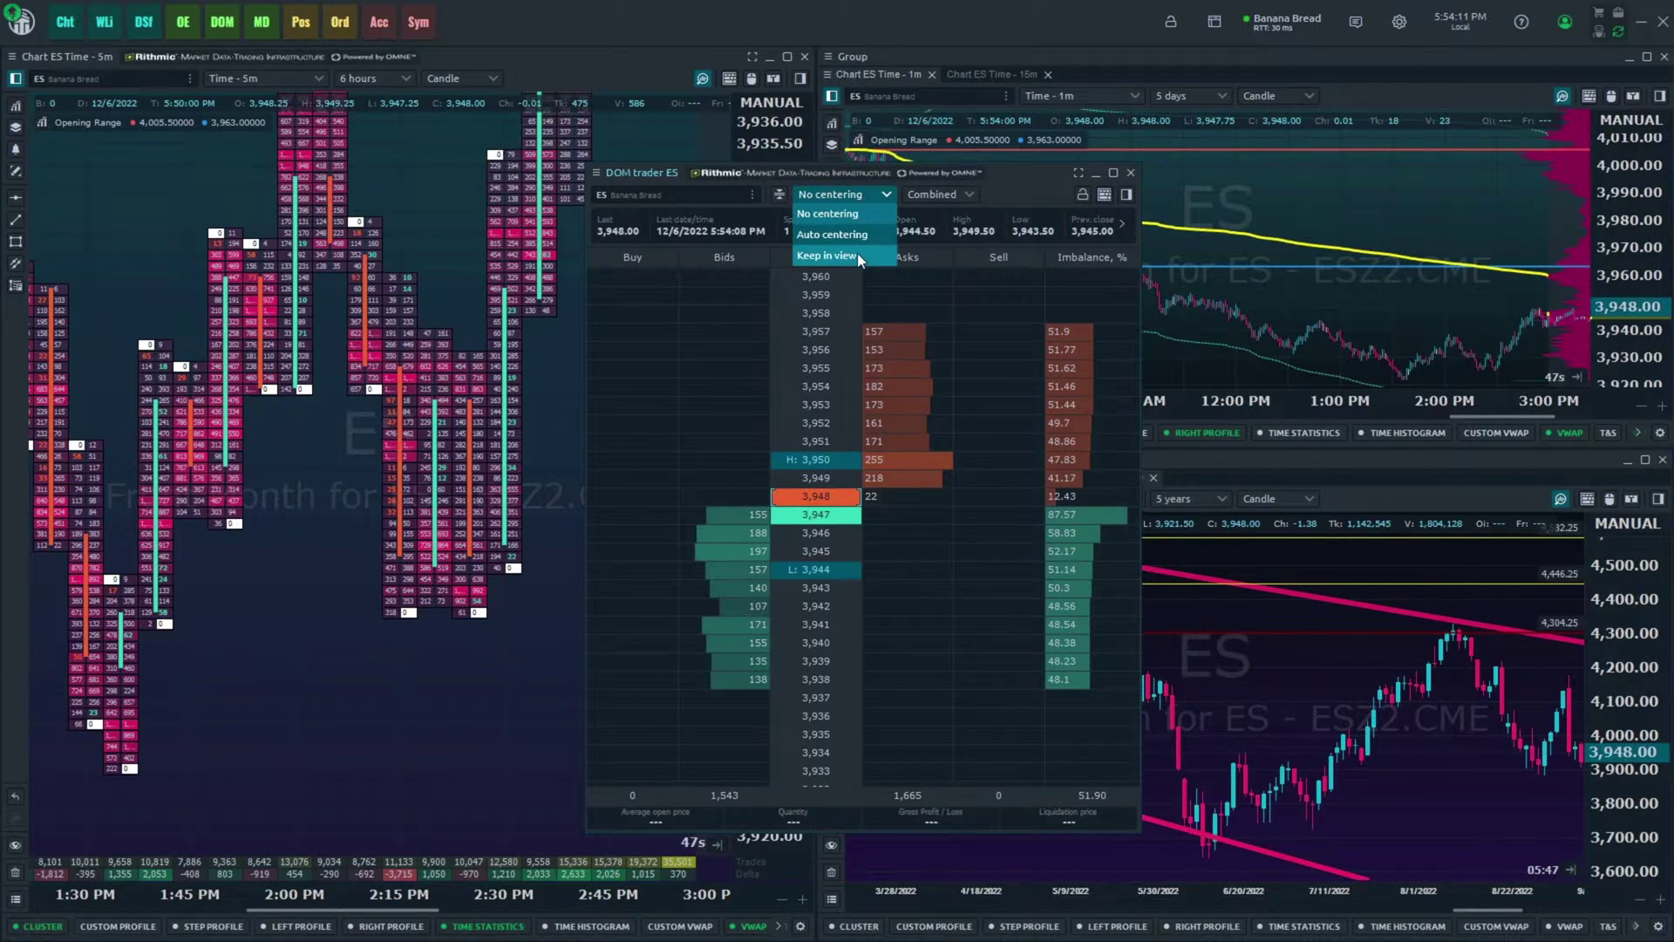
click(826, 256)
click(954, 200)
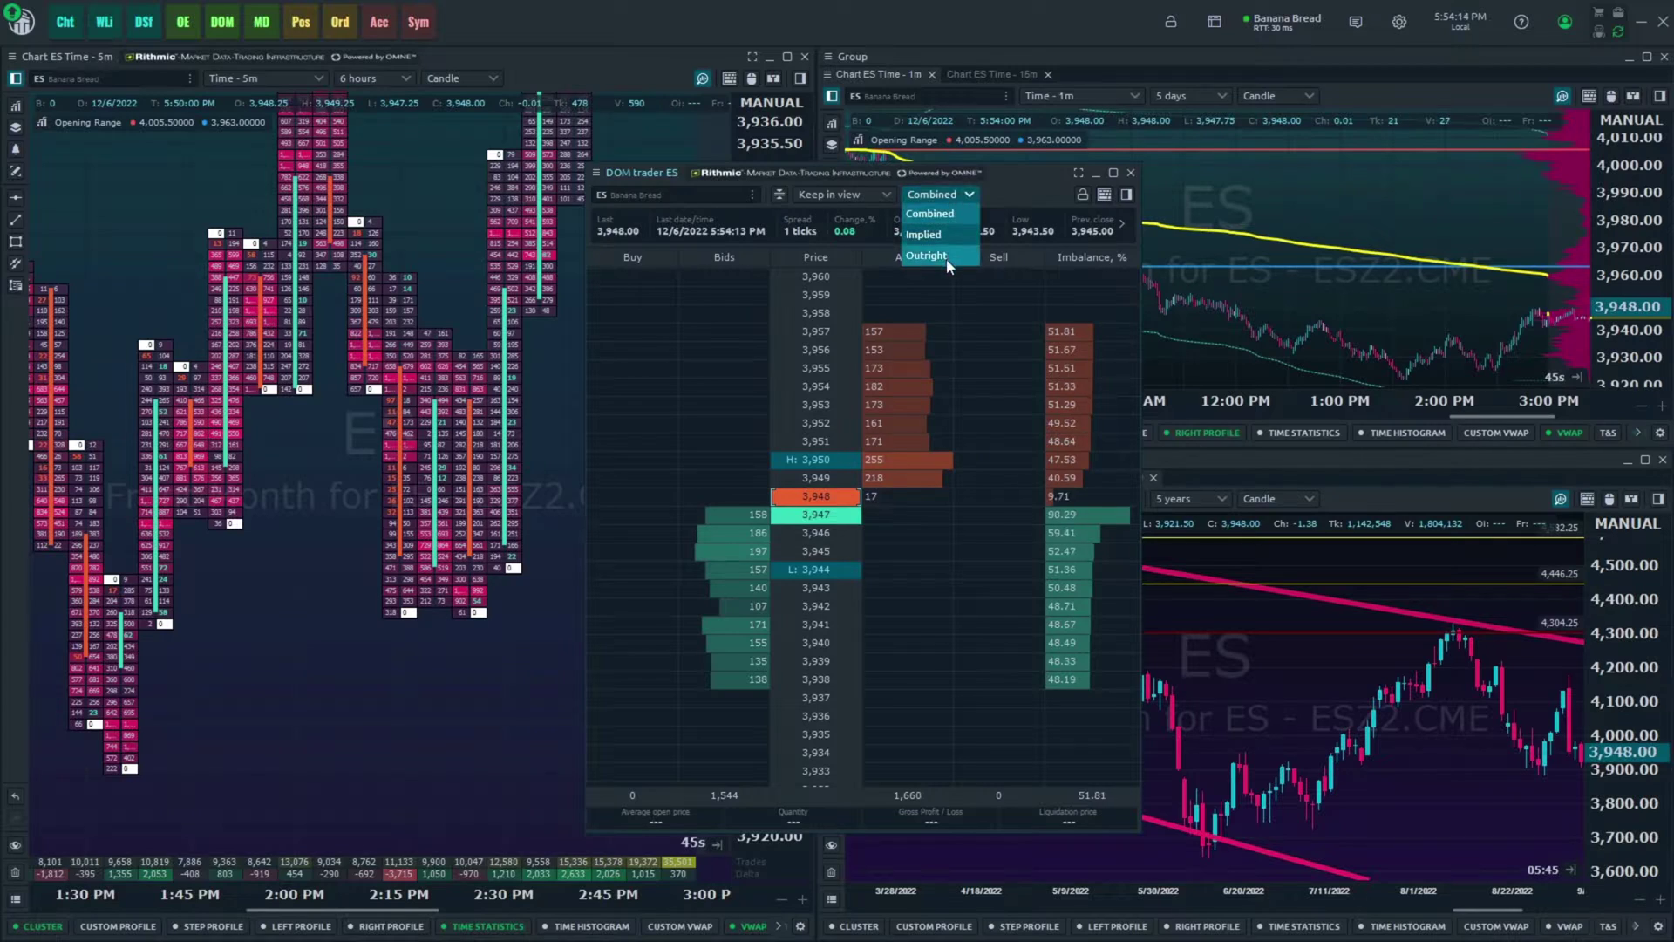
click(933, 258)
scroll(856, 462, down, 10)
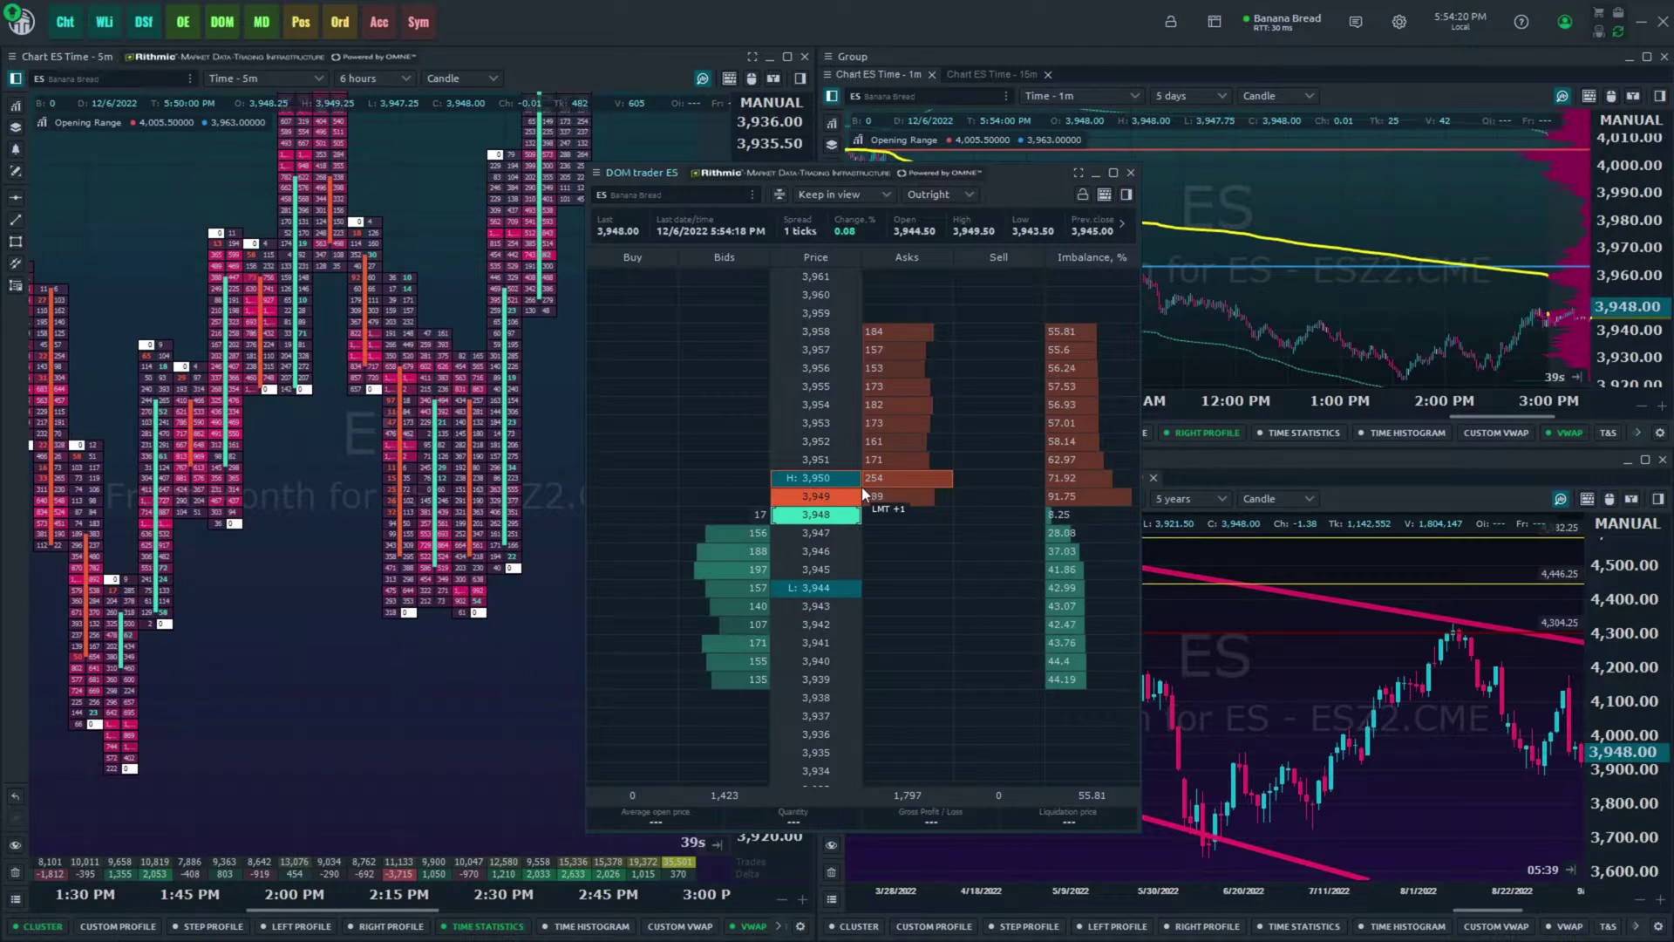
- Open the DOM Trader settings beside the ladder, keeping Use custom tick size enabled at 1.00000000
click(597, 174)
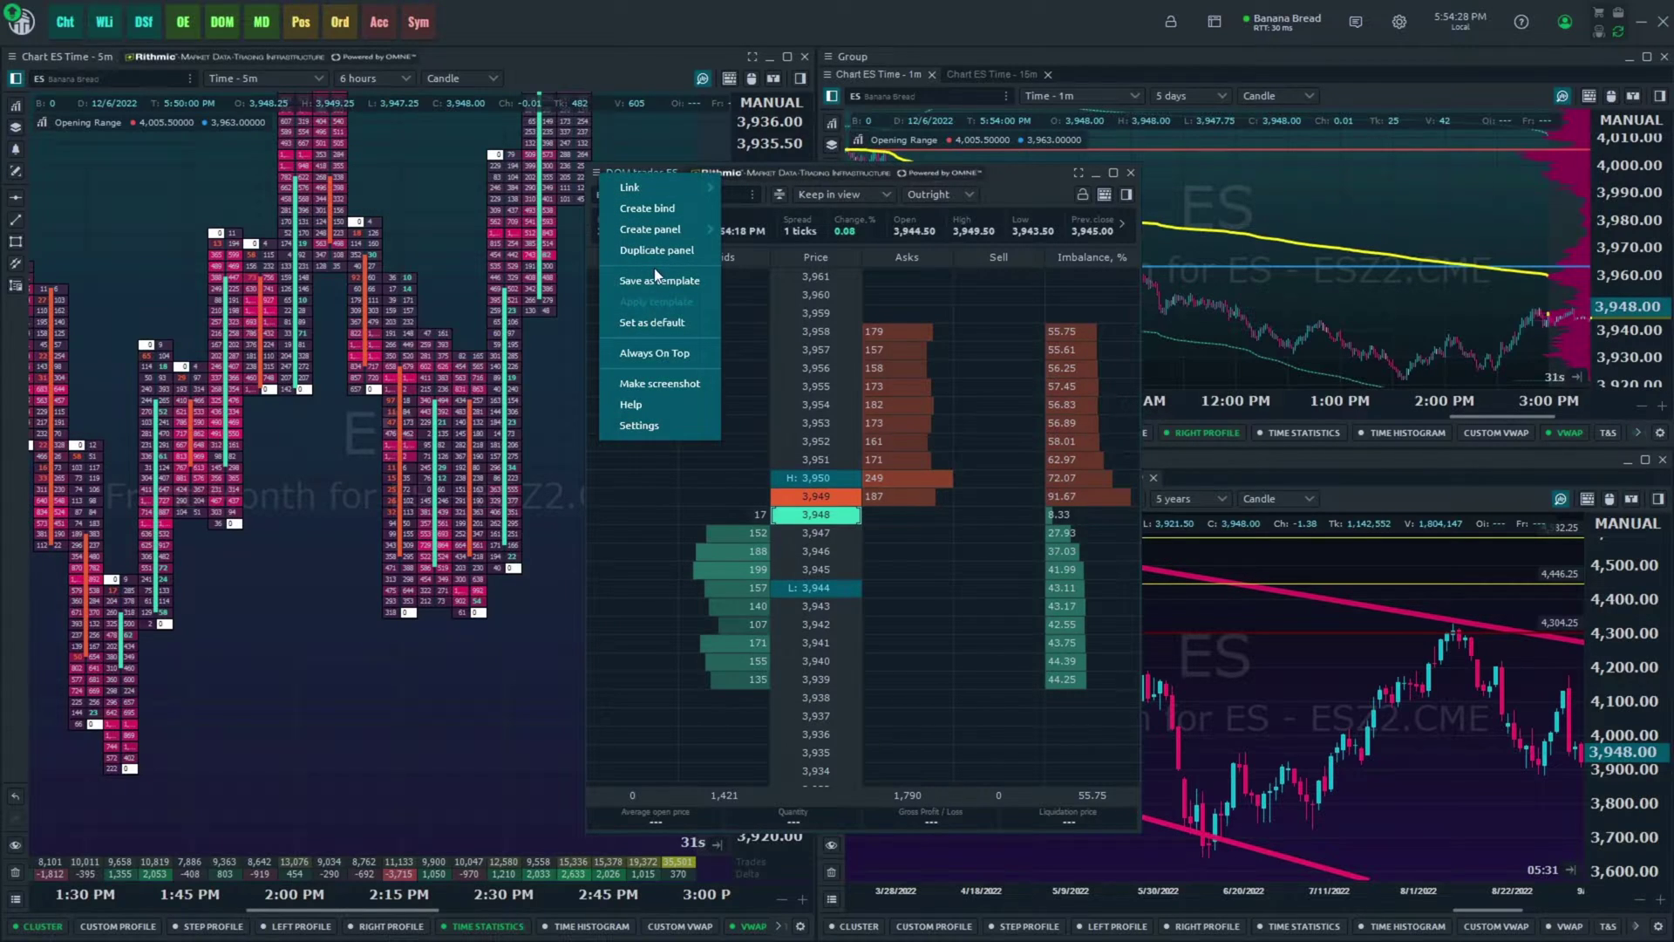
click(683, 426)
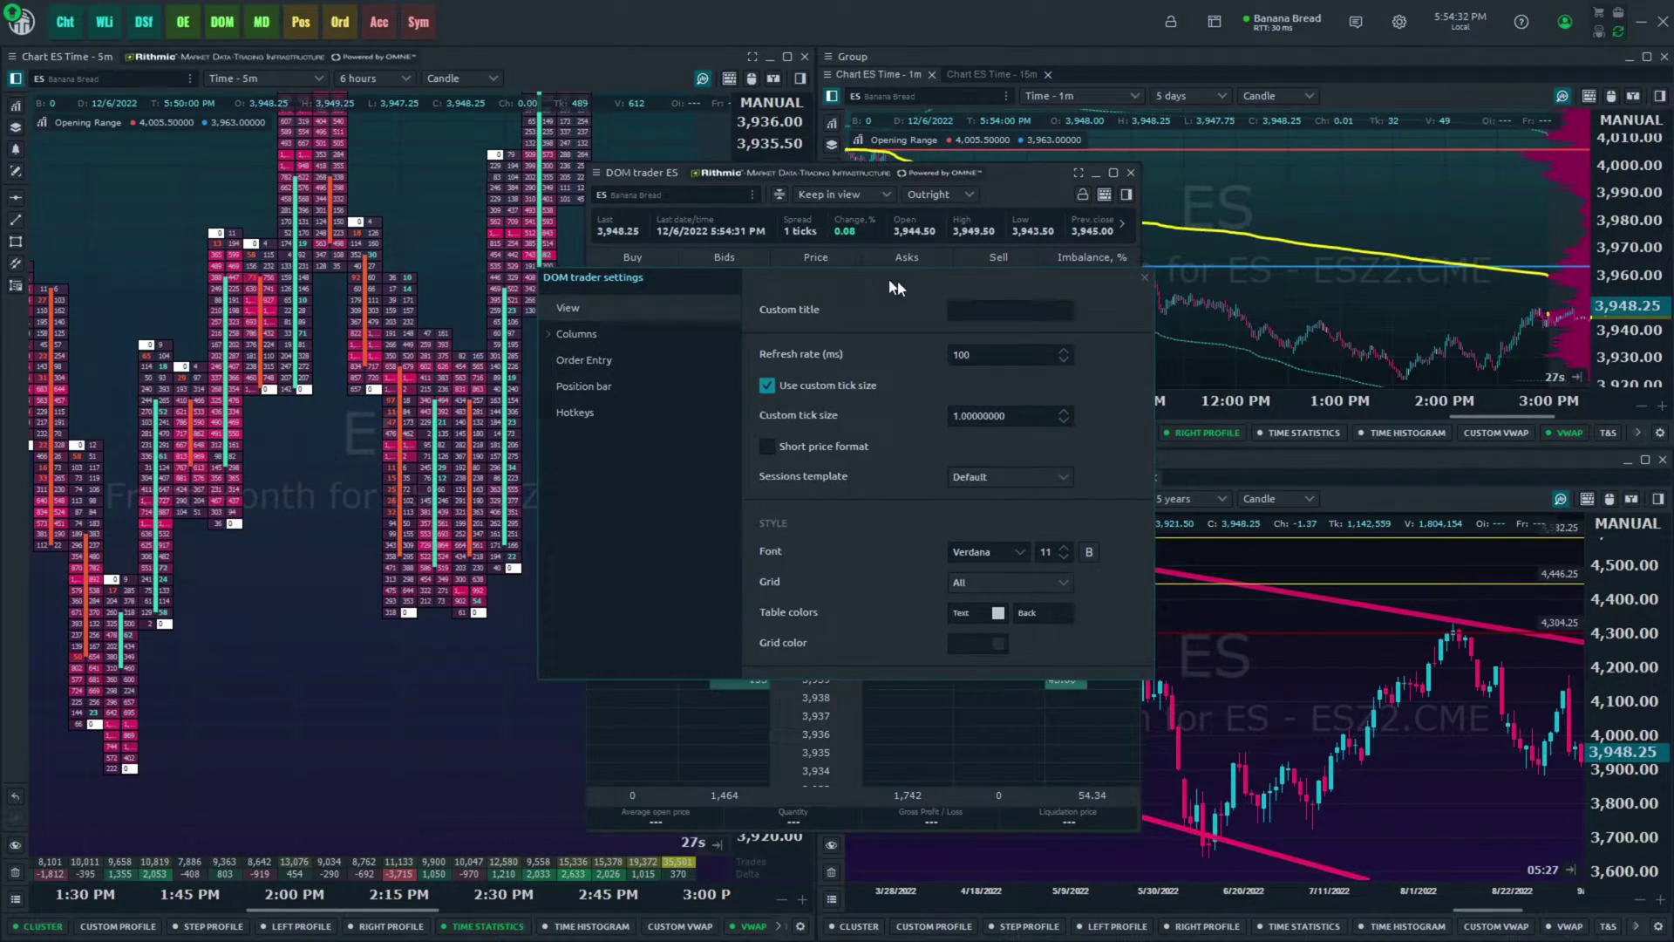
drag(897, 280, 1347, 321)
click(1247, 410)
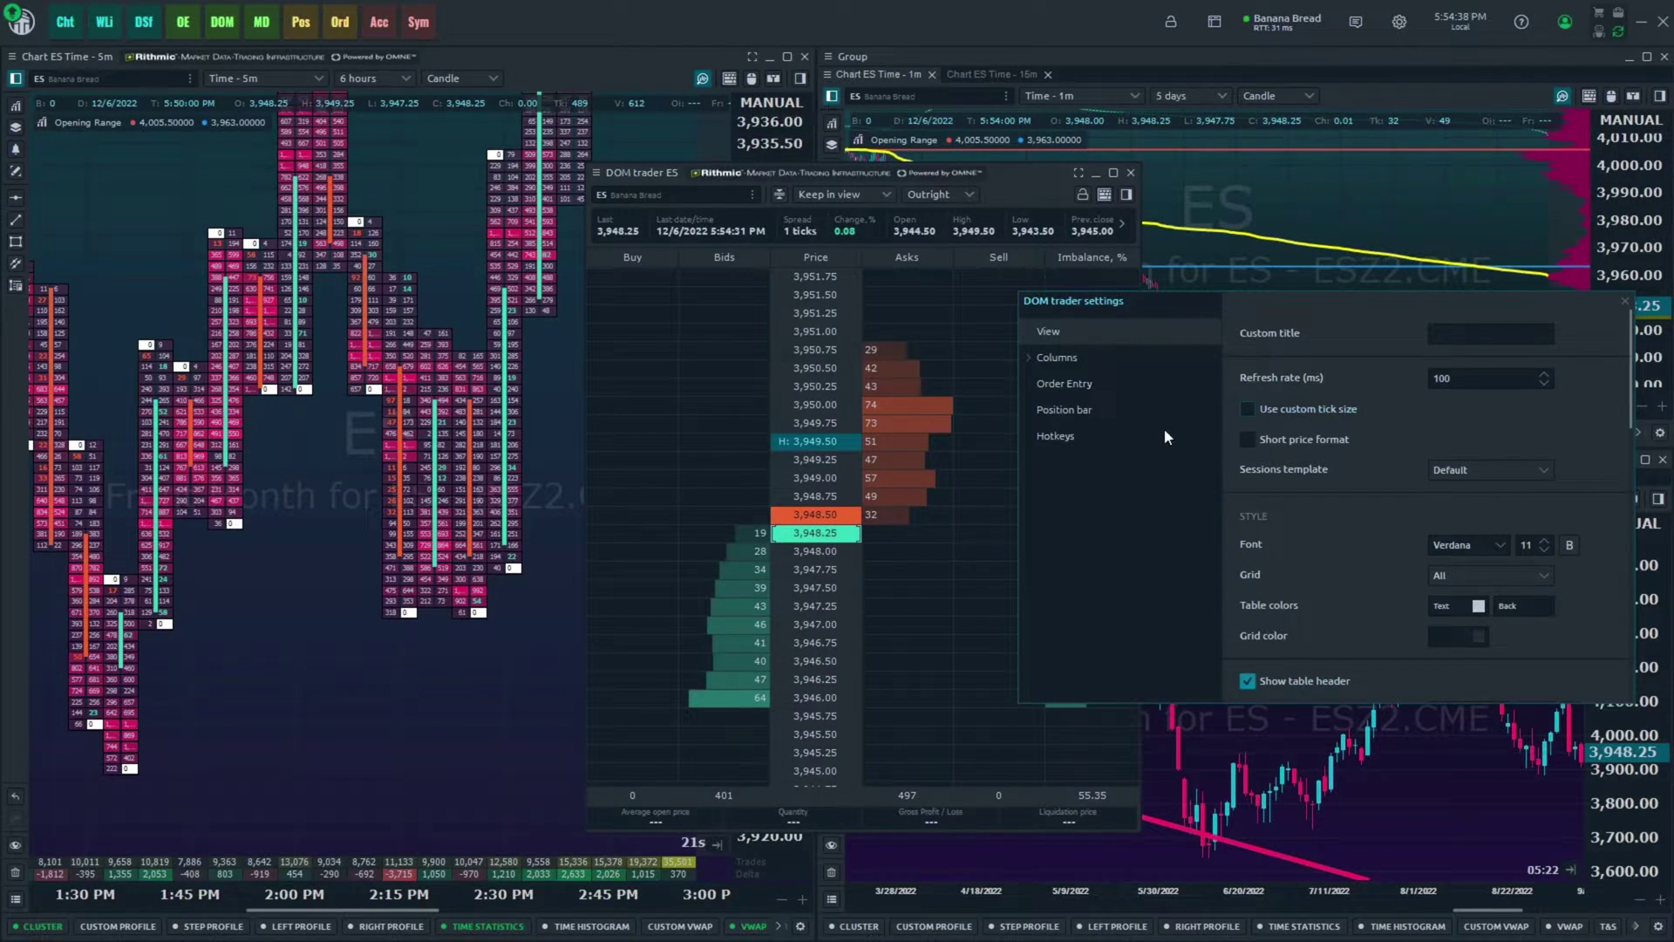
click(863, 436)
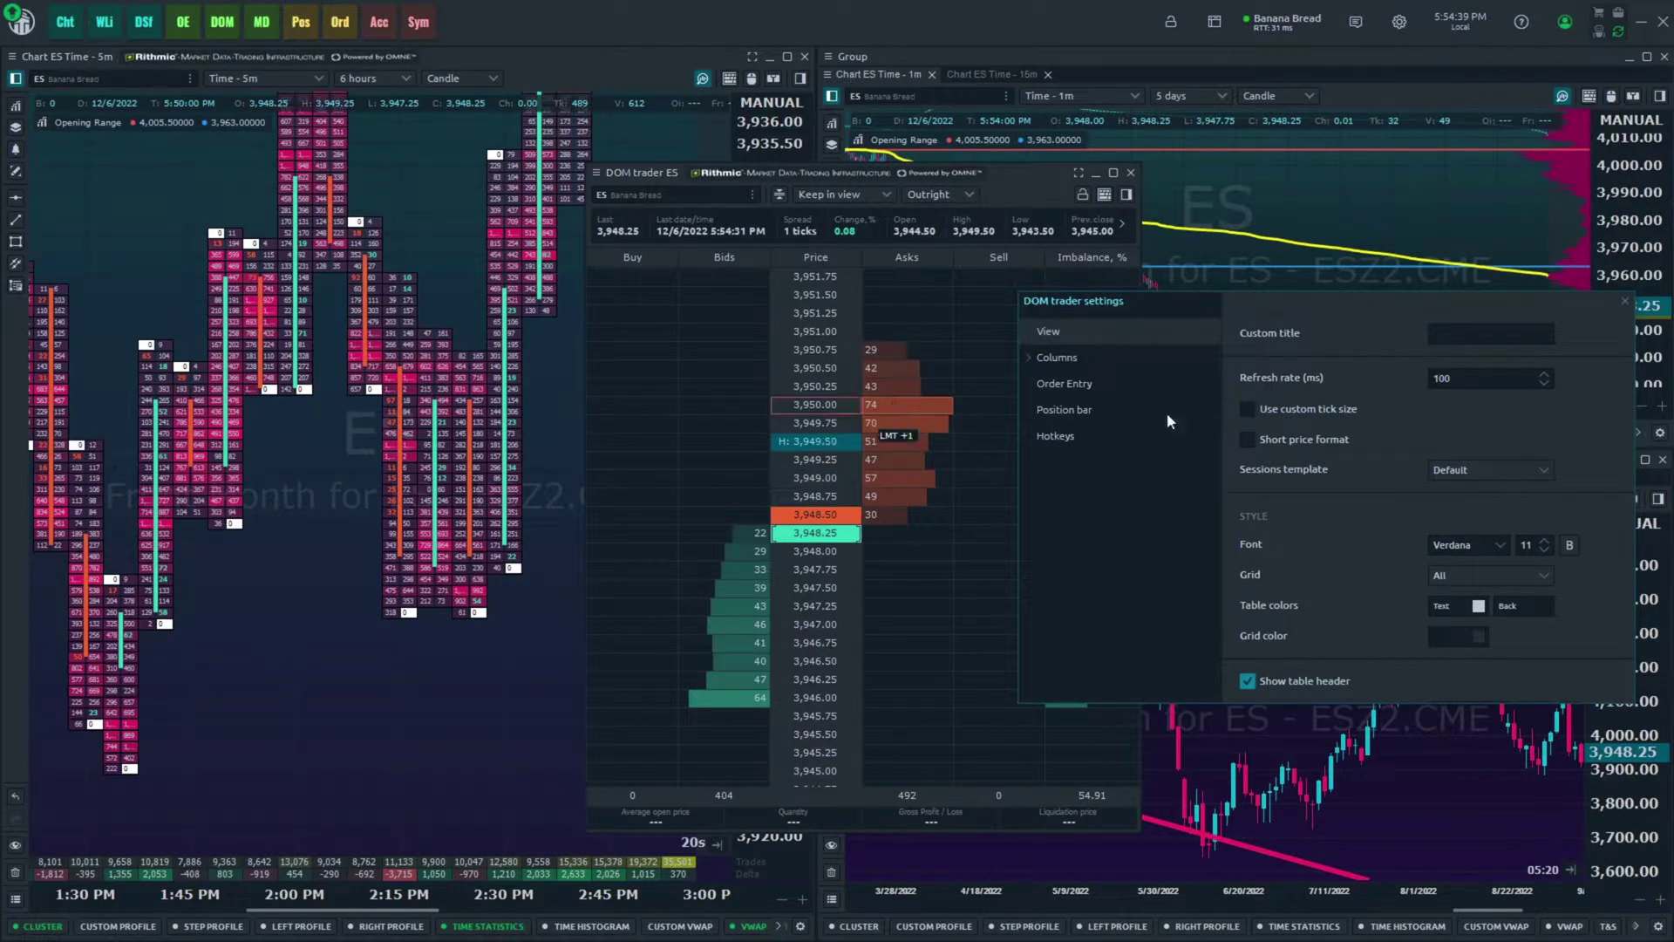
click(1245, 412)
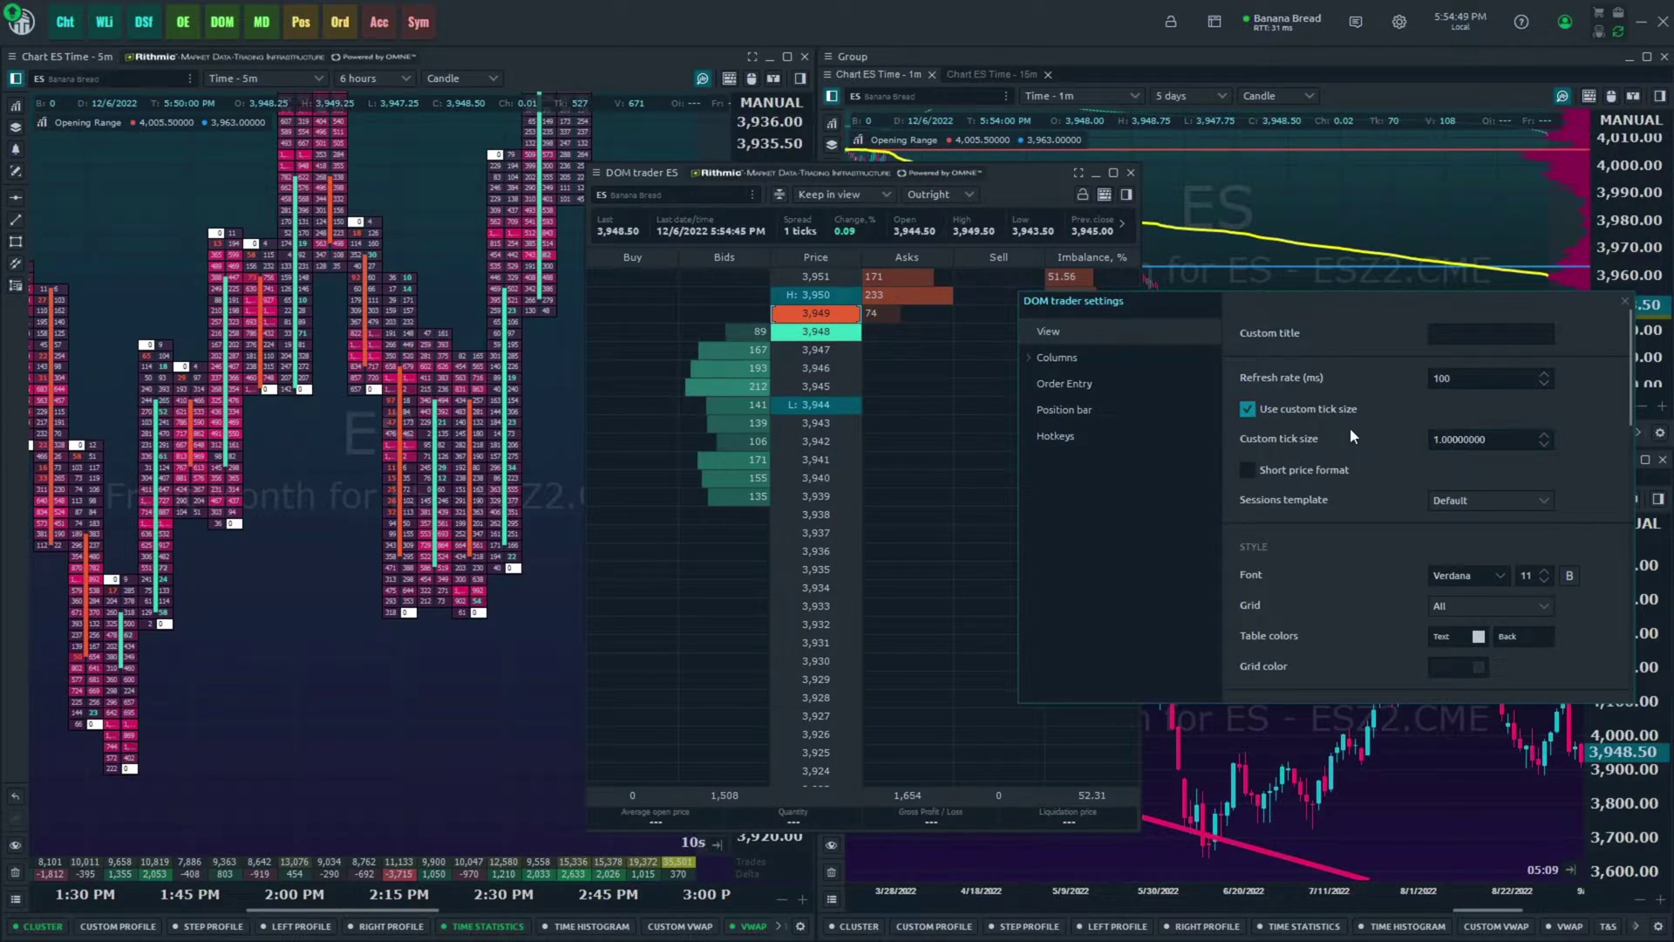
scroll(1352, 432, down, 1)
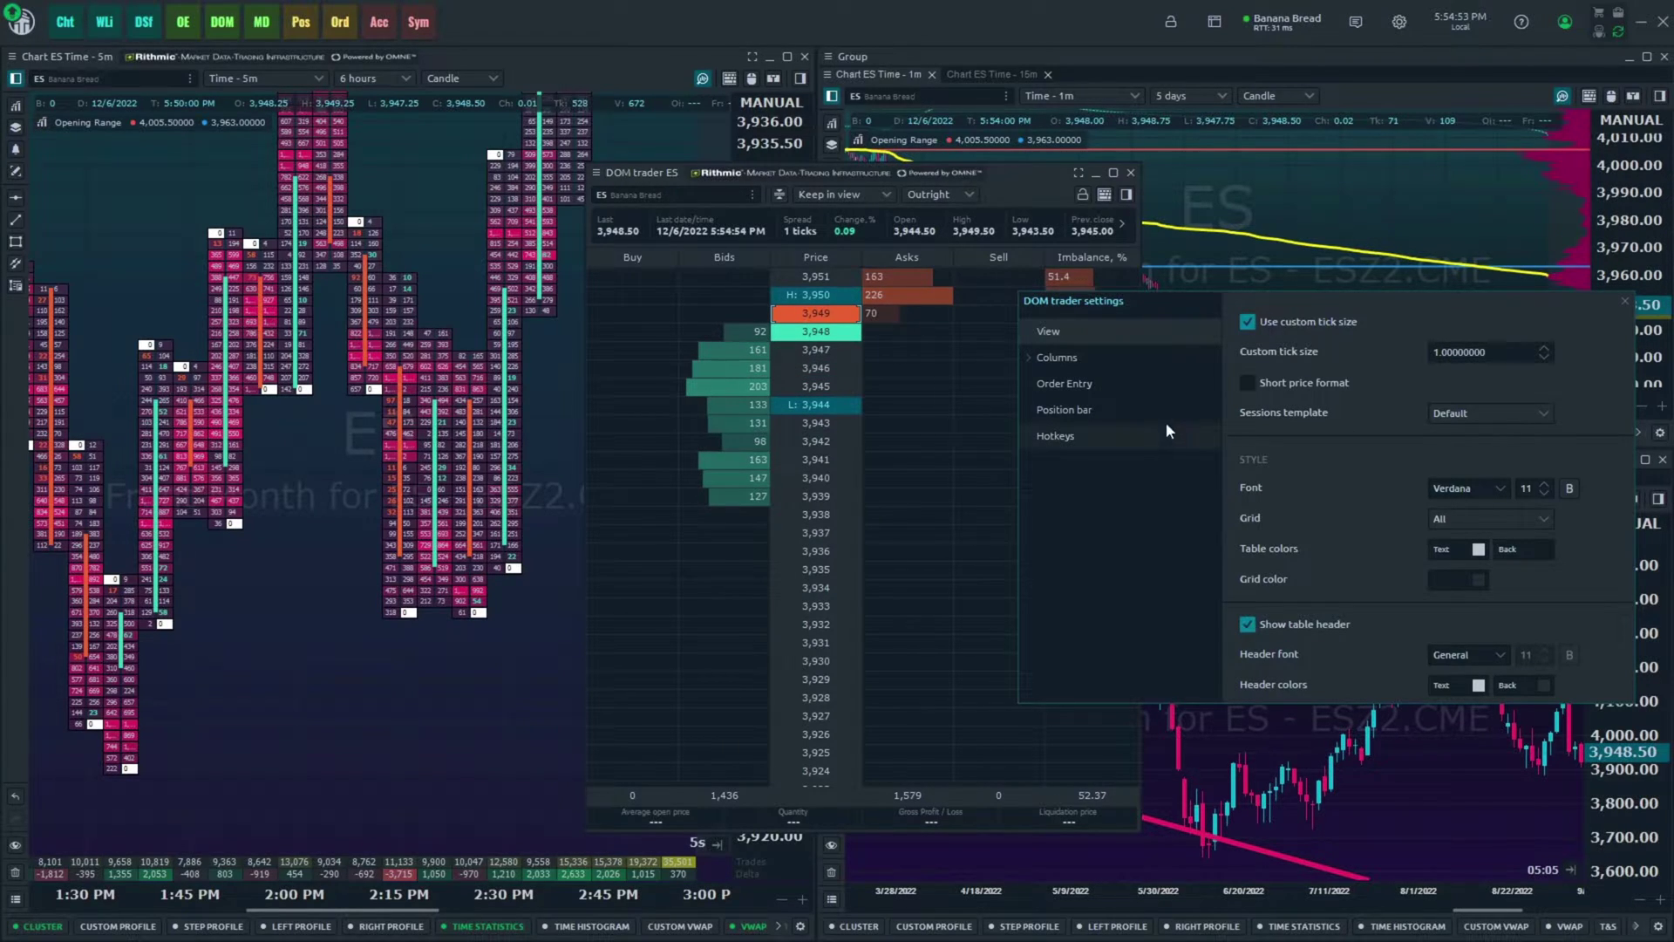
- In View settings, uncheck Split size columns and set Number of levels to 100
scroll(1276, 473, down, 3)
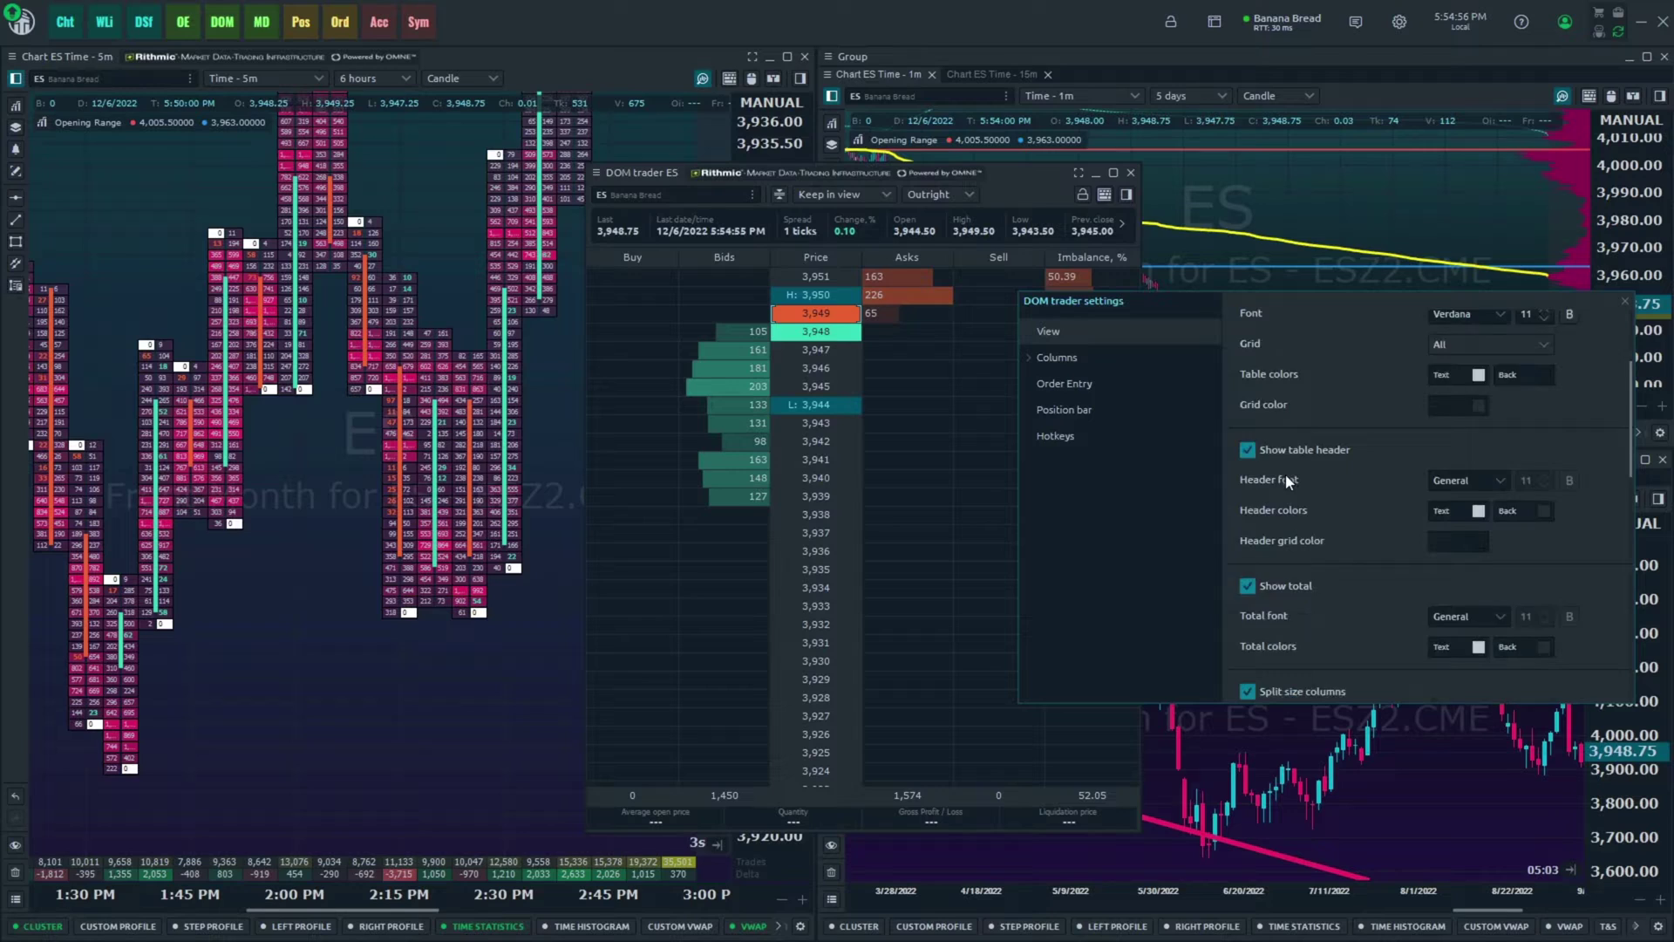
scroll(1348, 400, down, 2)
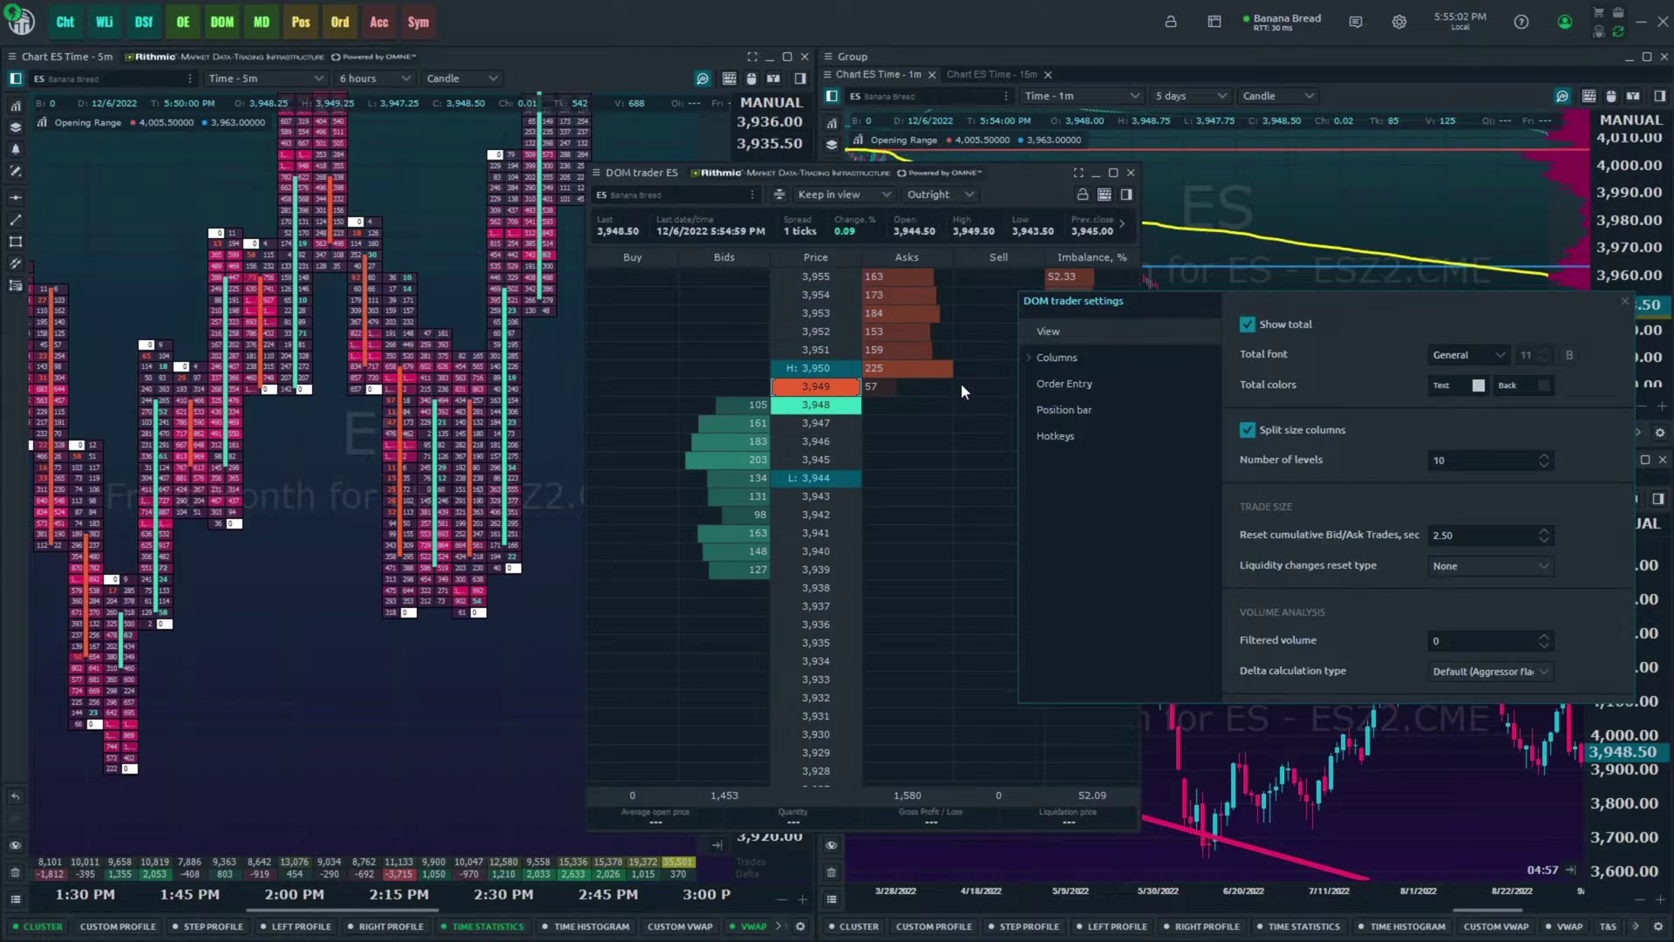
scroll(968, 382, up, 1)
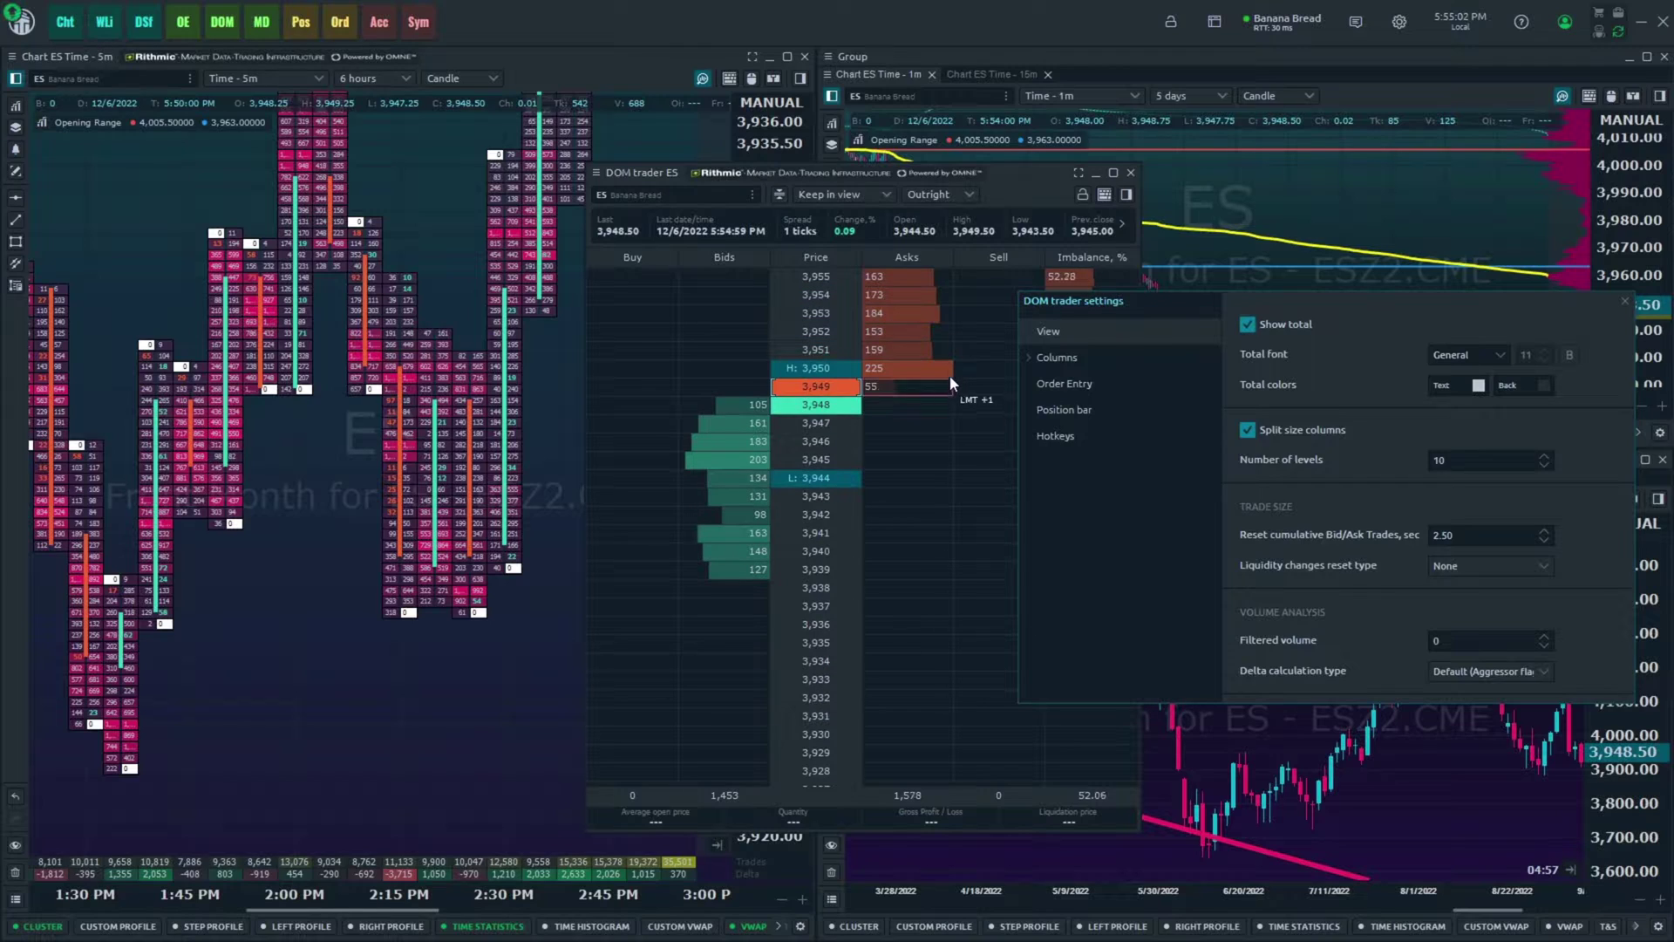
click(1245, 430)
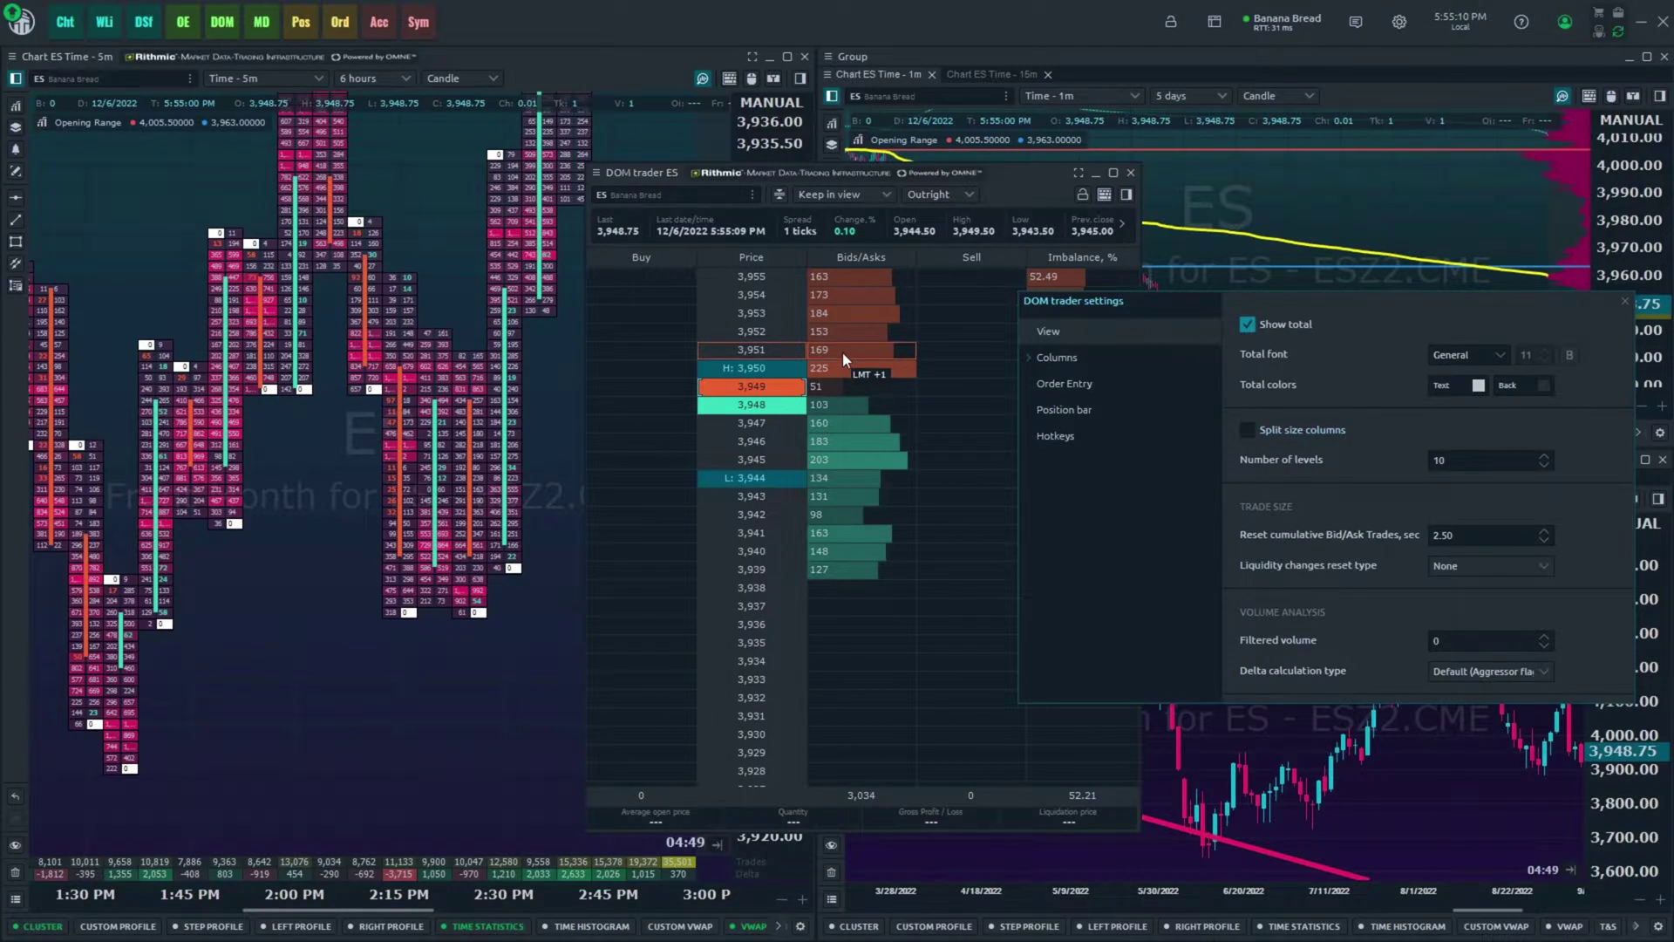
scroll(843, 353, up, 1)
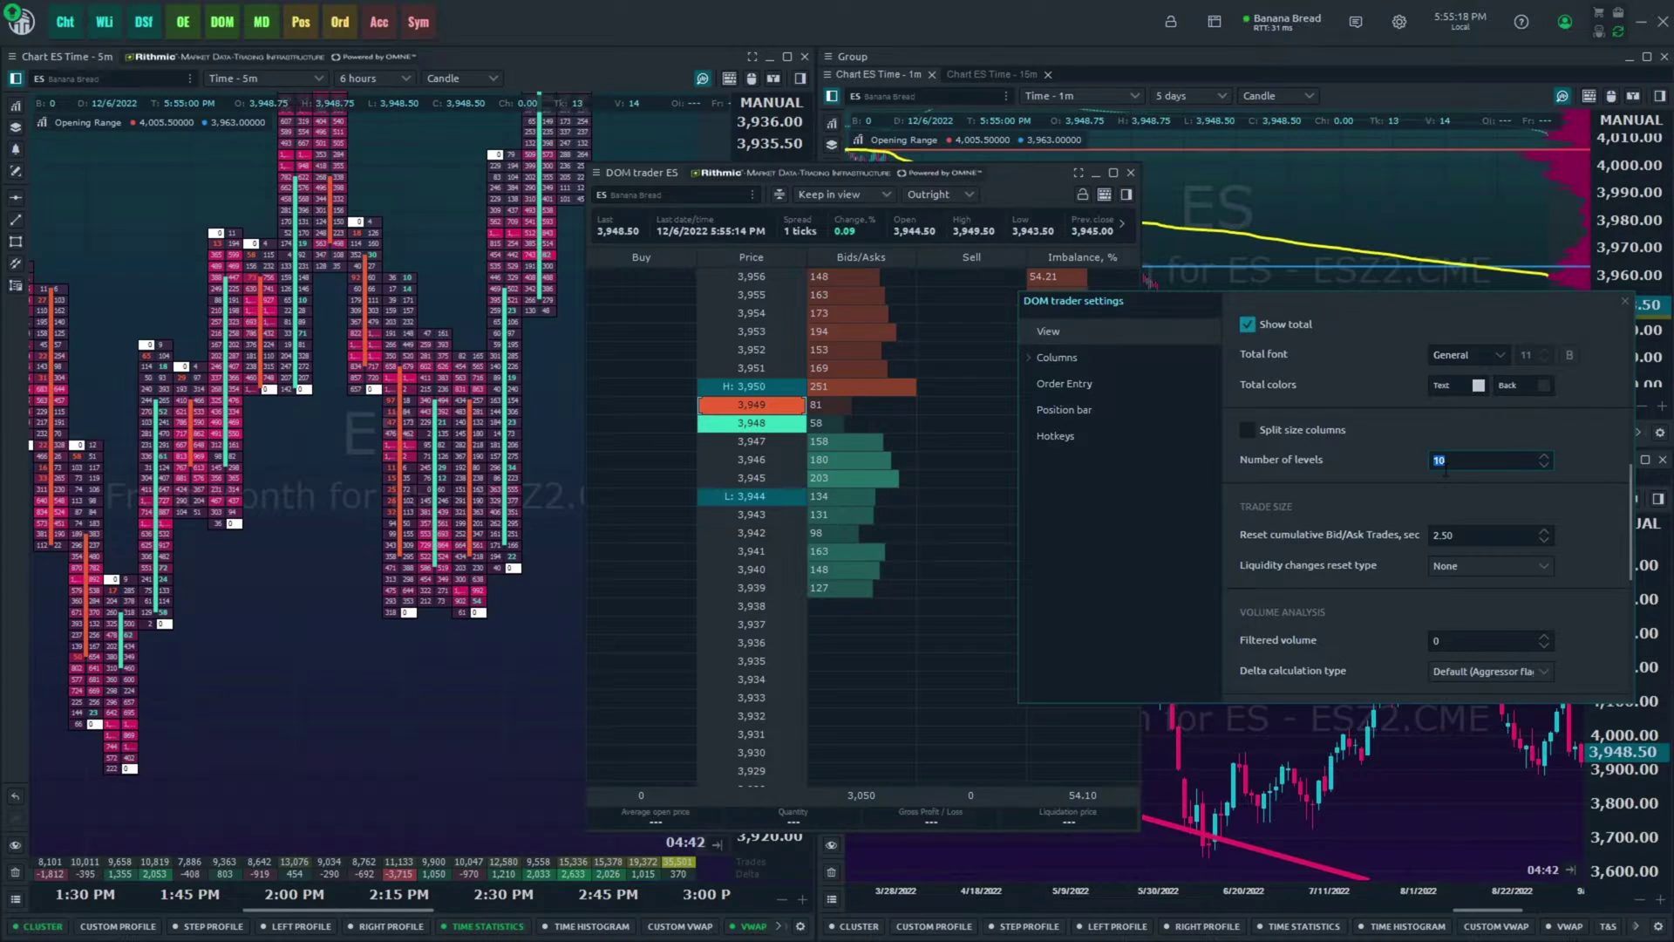
text(100)
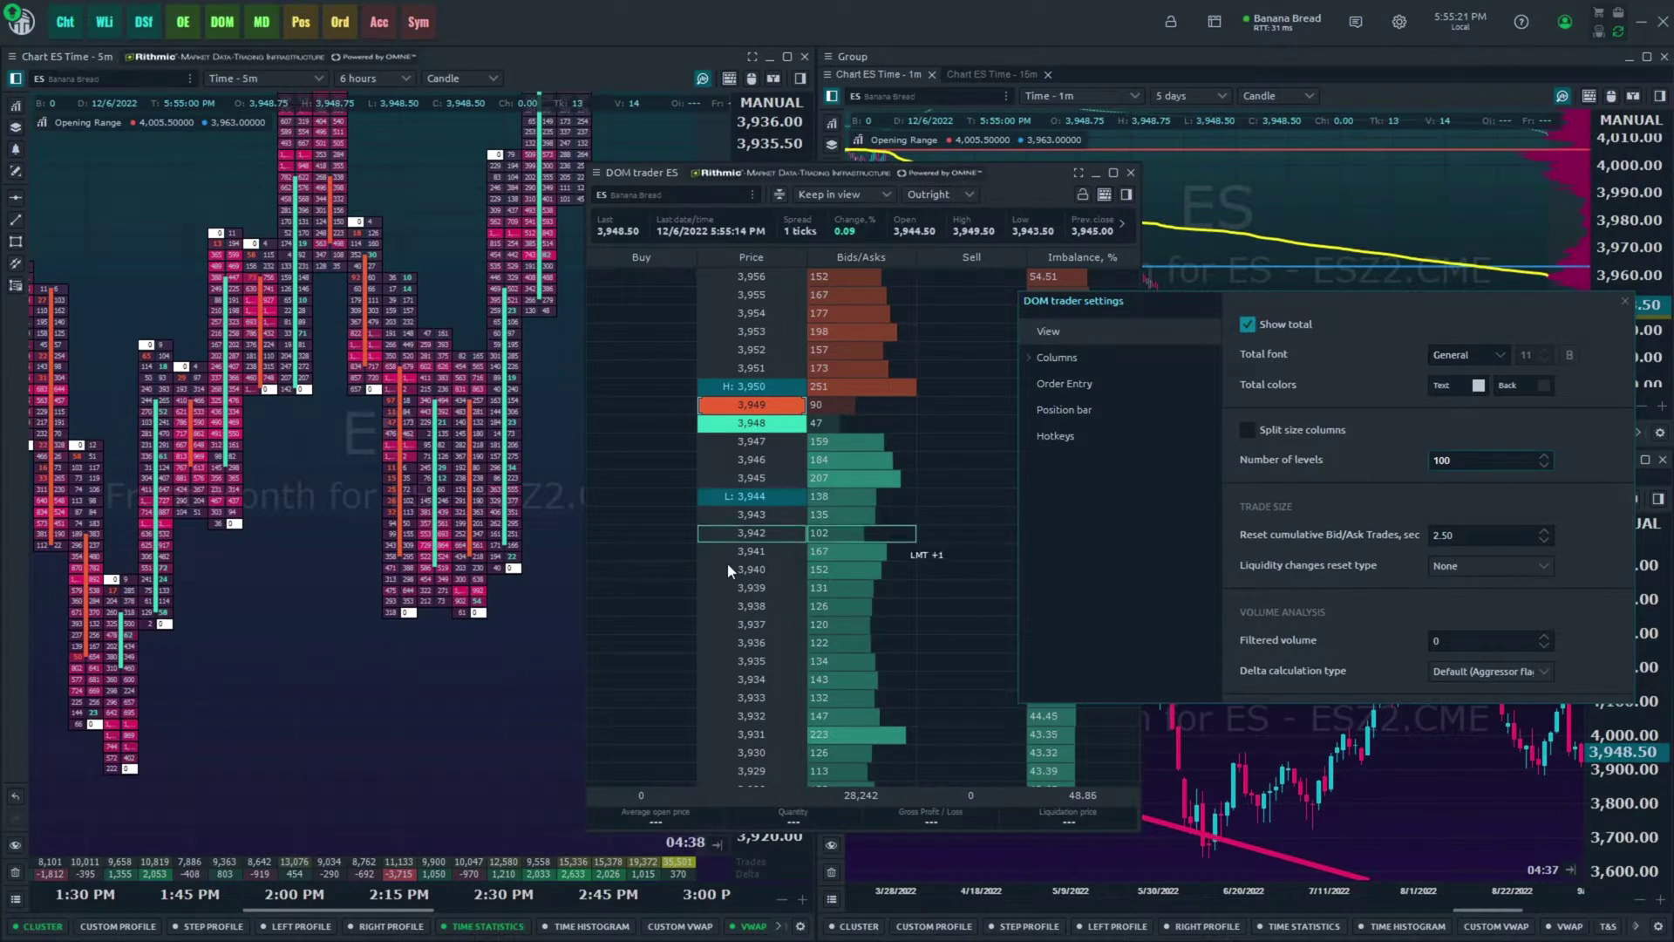
scroll(877, 462, up, 6)
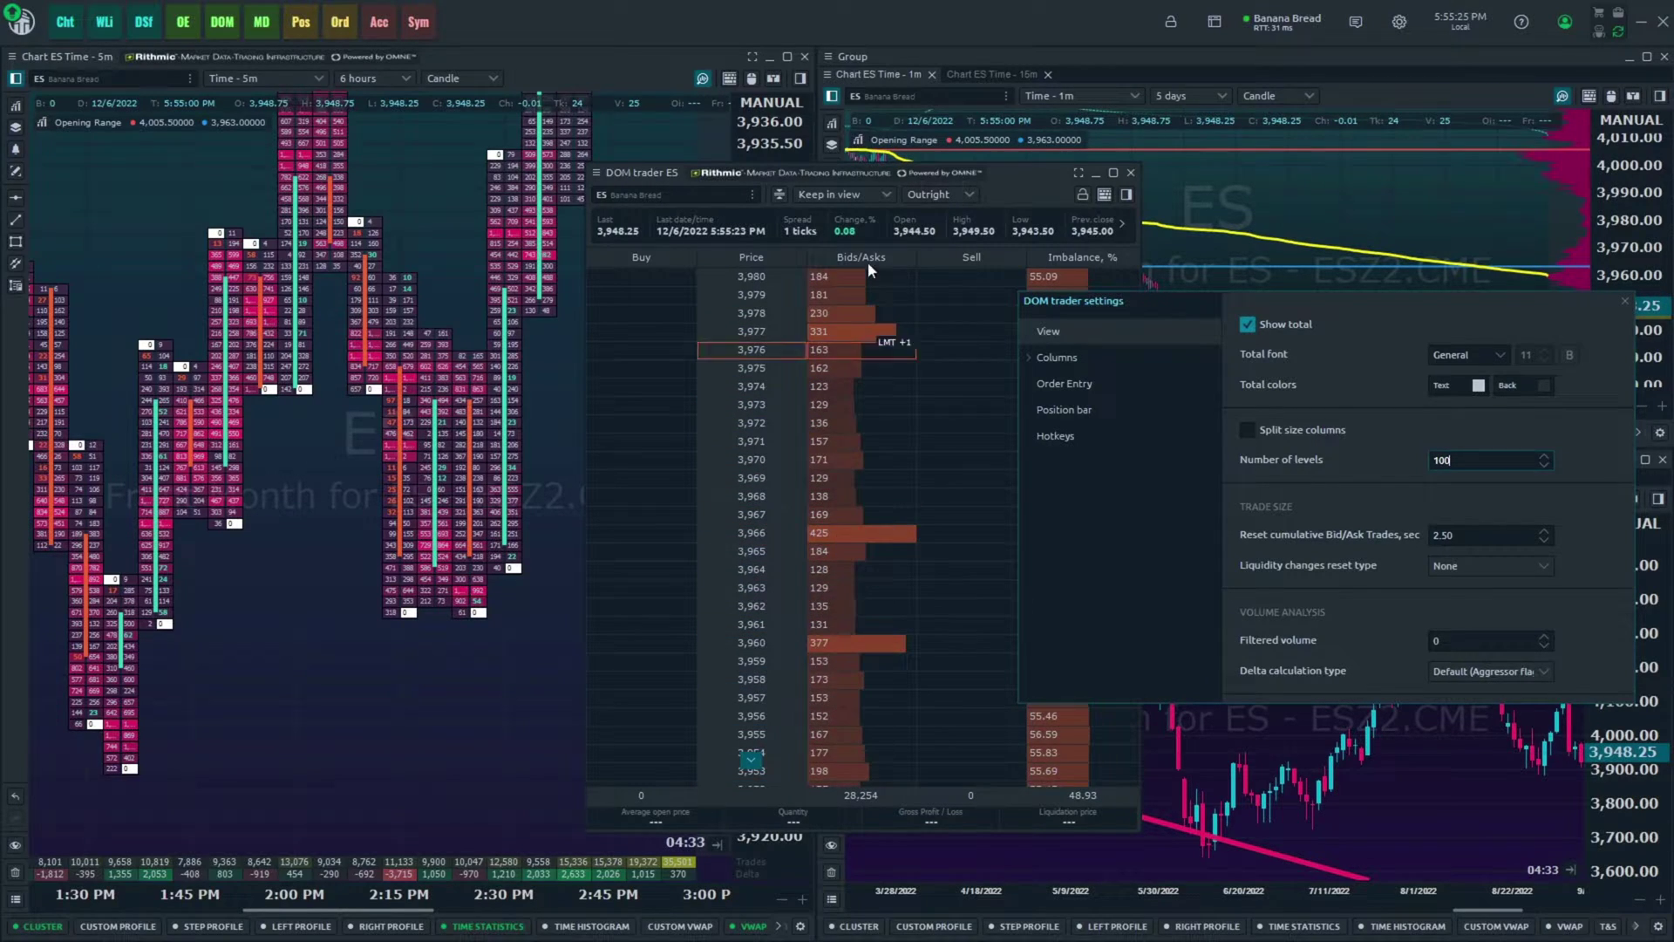
scroll(926, 400, down, 5)
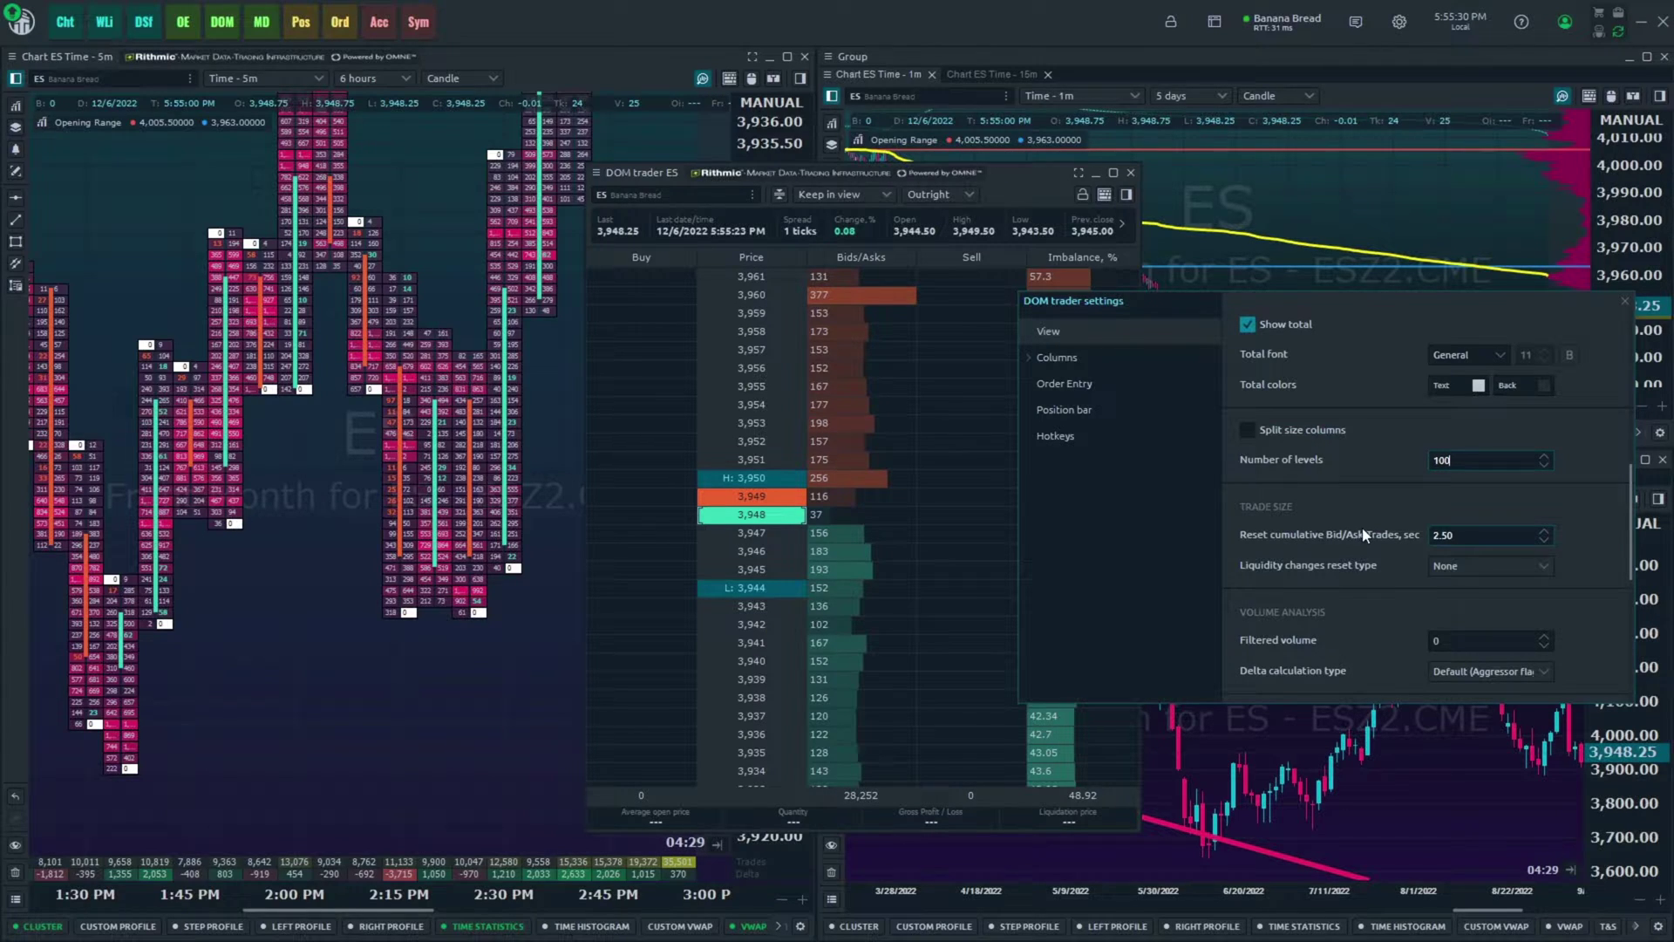
scroll(1364, 521, down, 2)
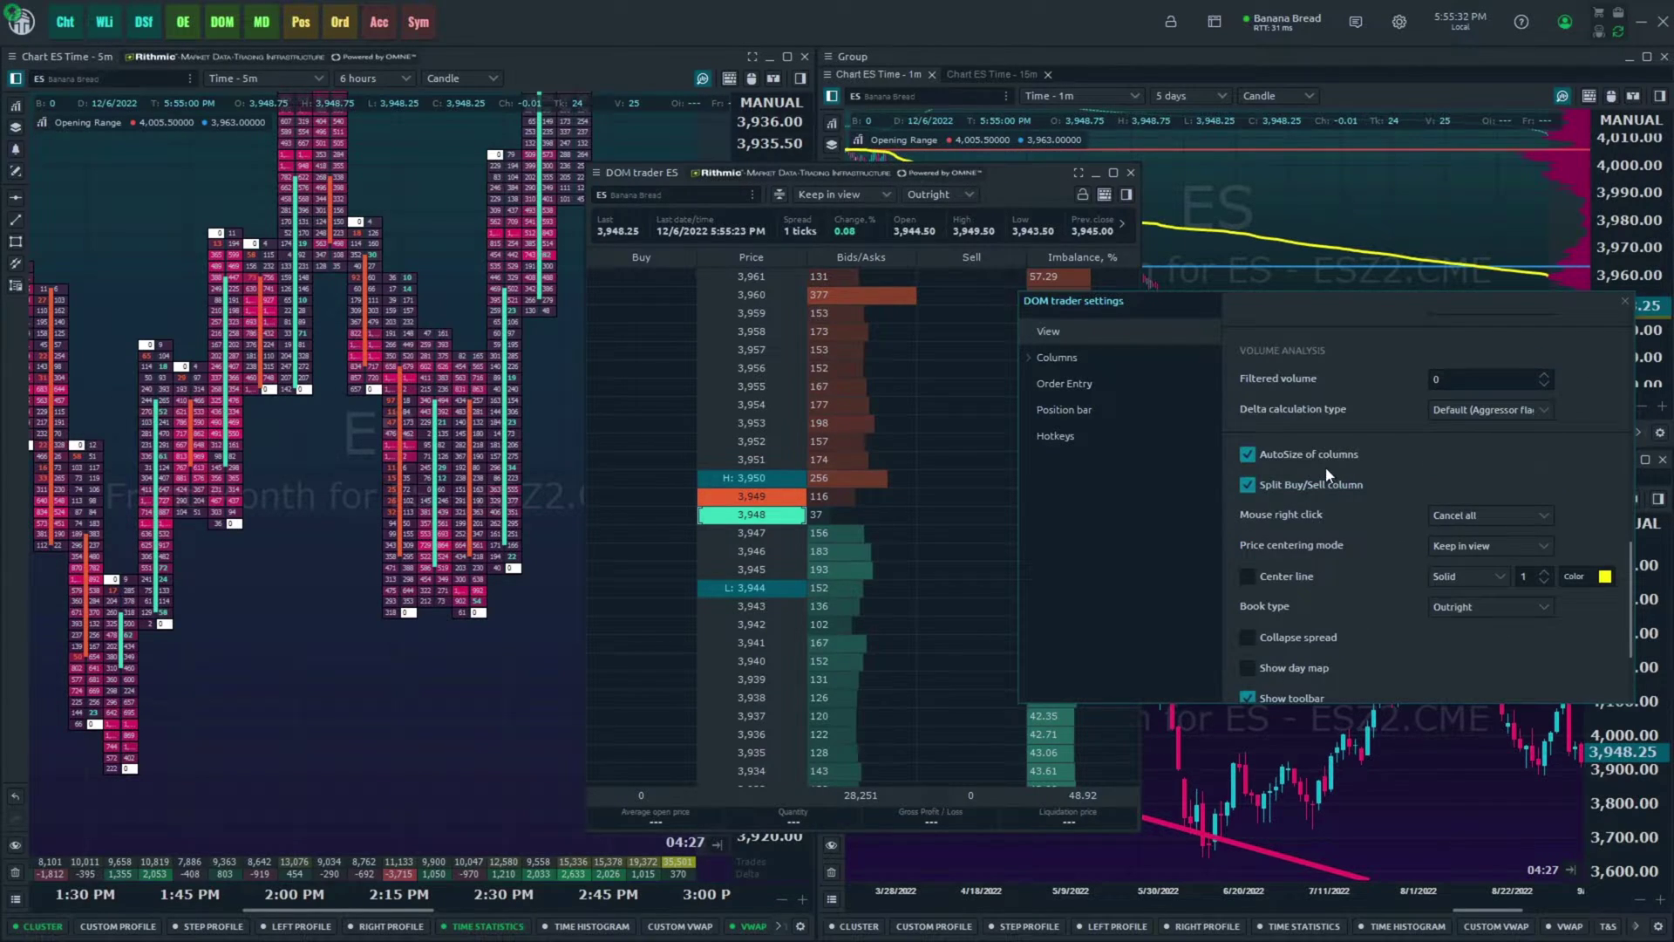
- Uncheck Show level1 bar in View settings and switch to the Position bar settings page
scroll(1325, 467, down, 2)
scroll(1299, 420, down, 1)
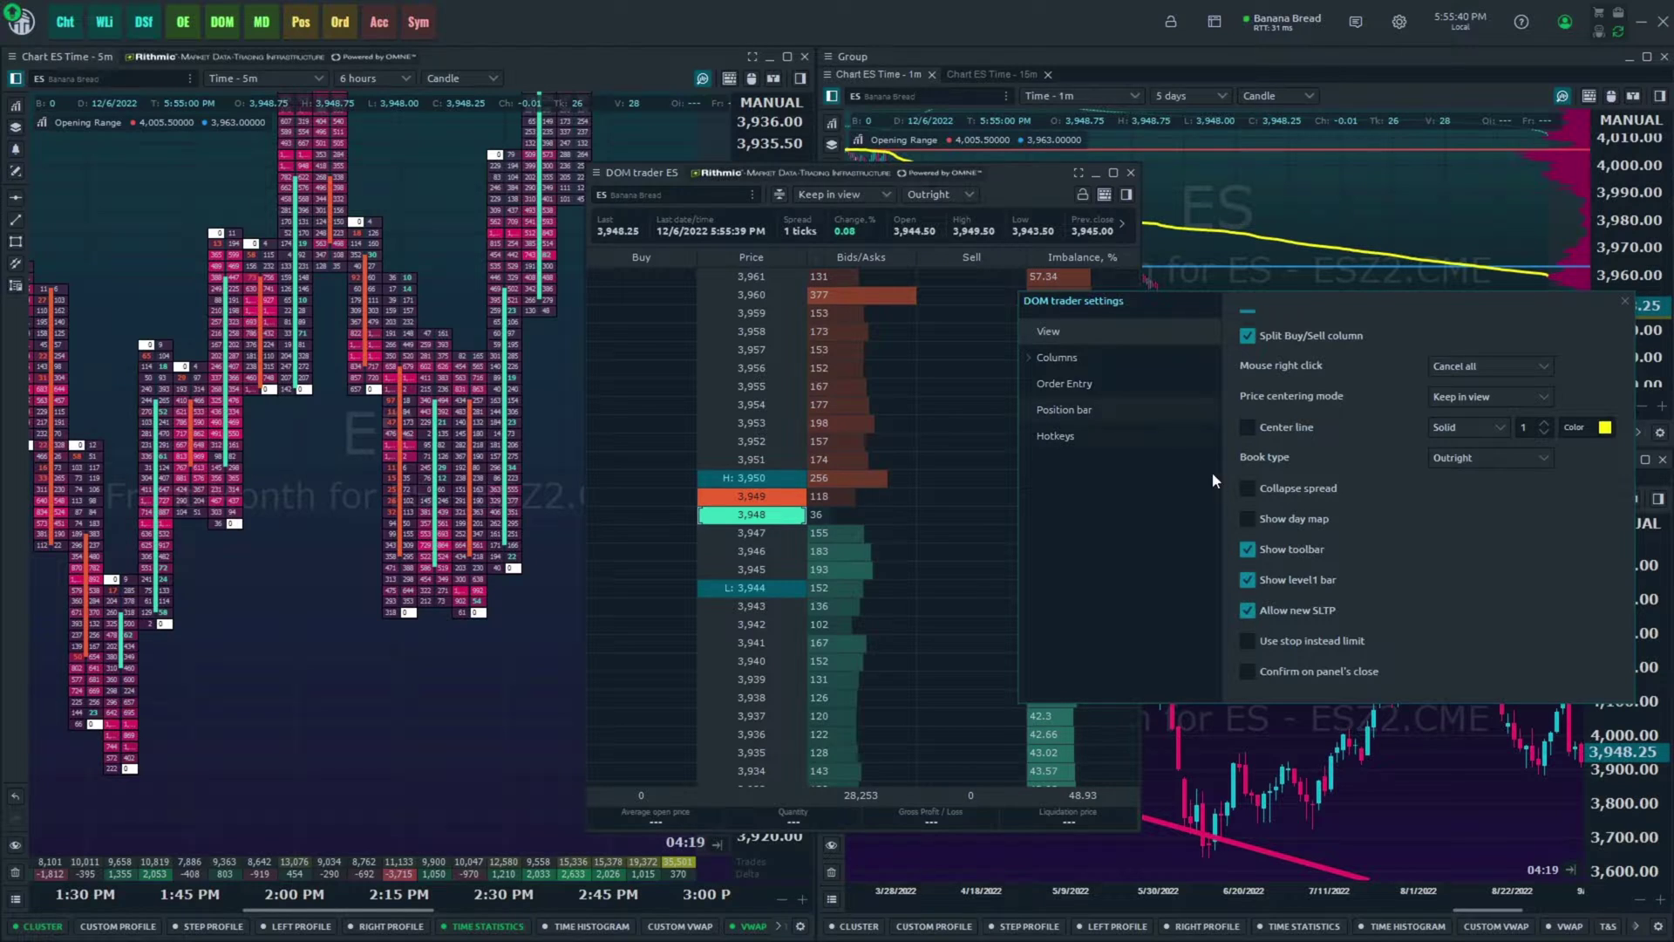
click(1247, 579)
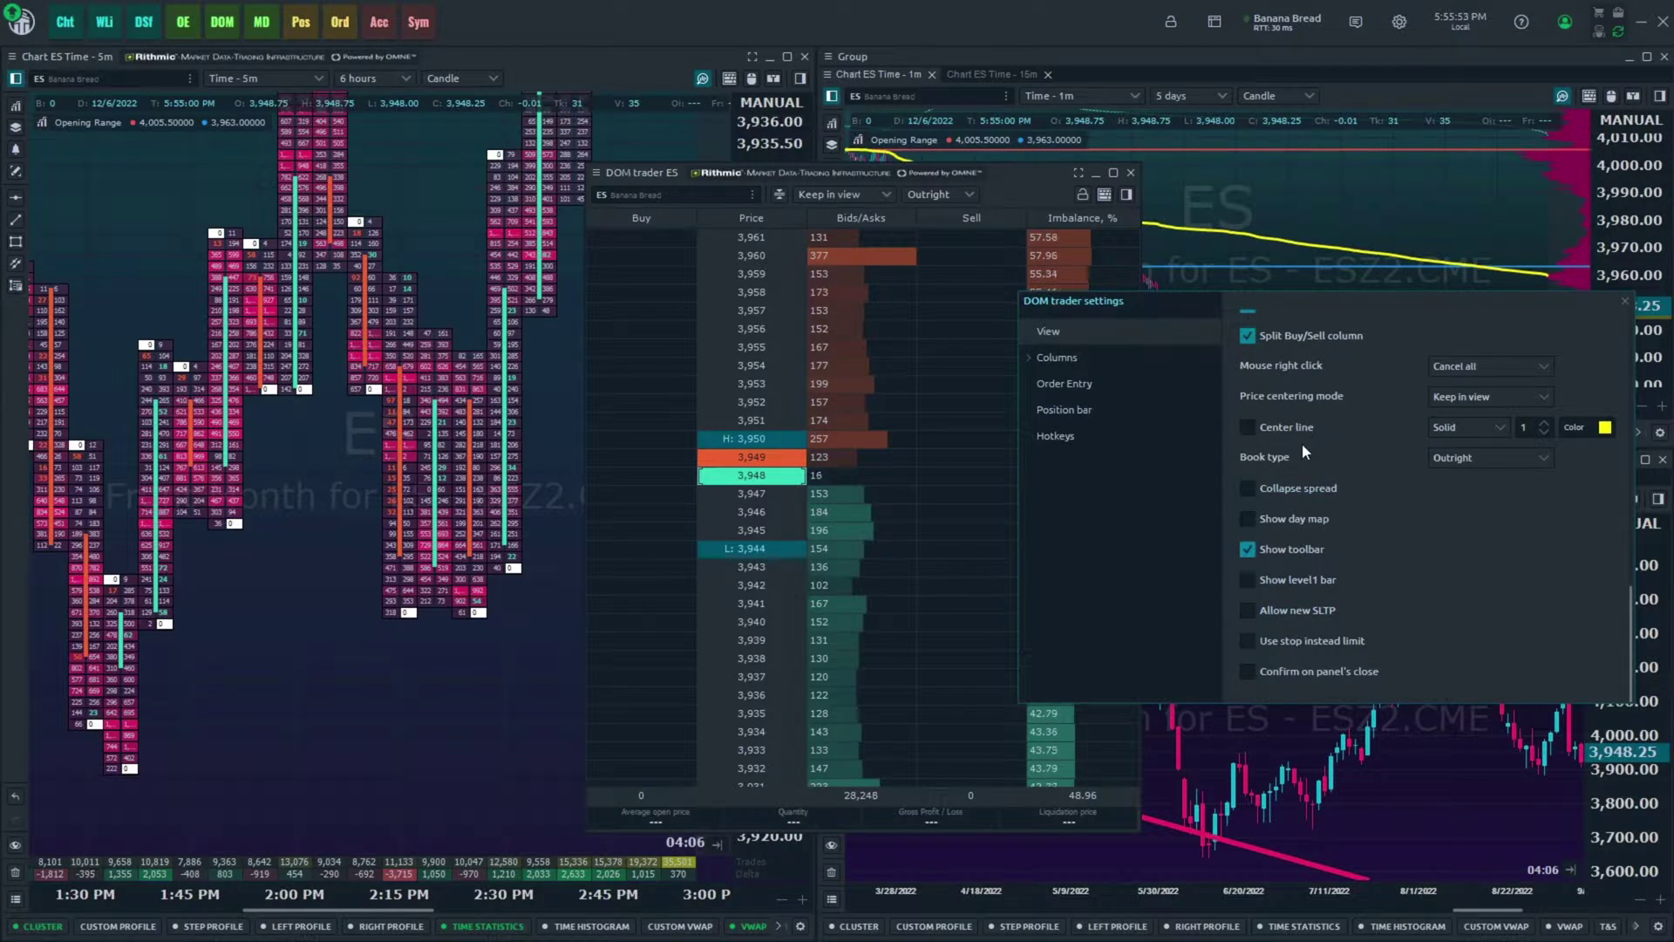
click(1076, 410)
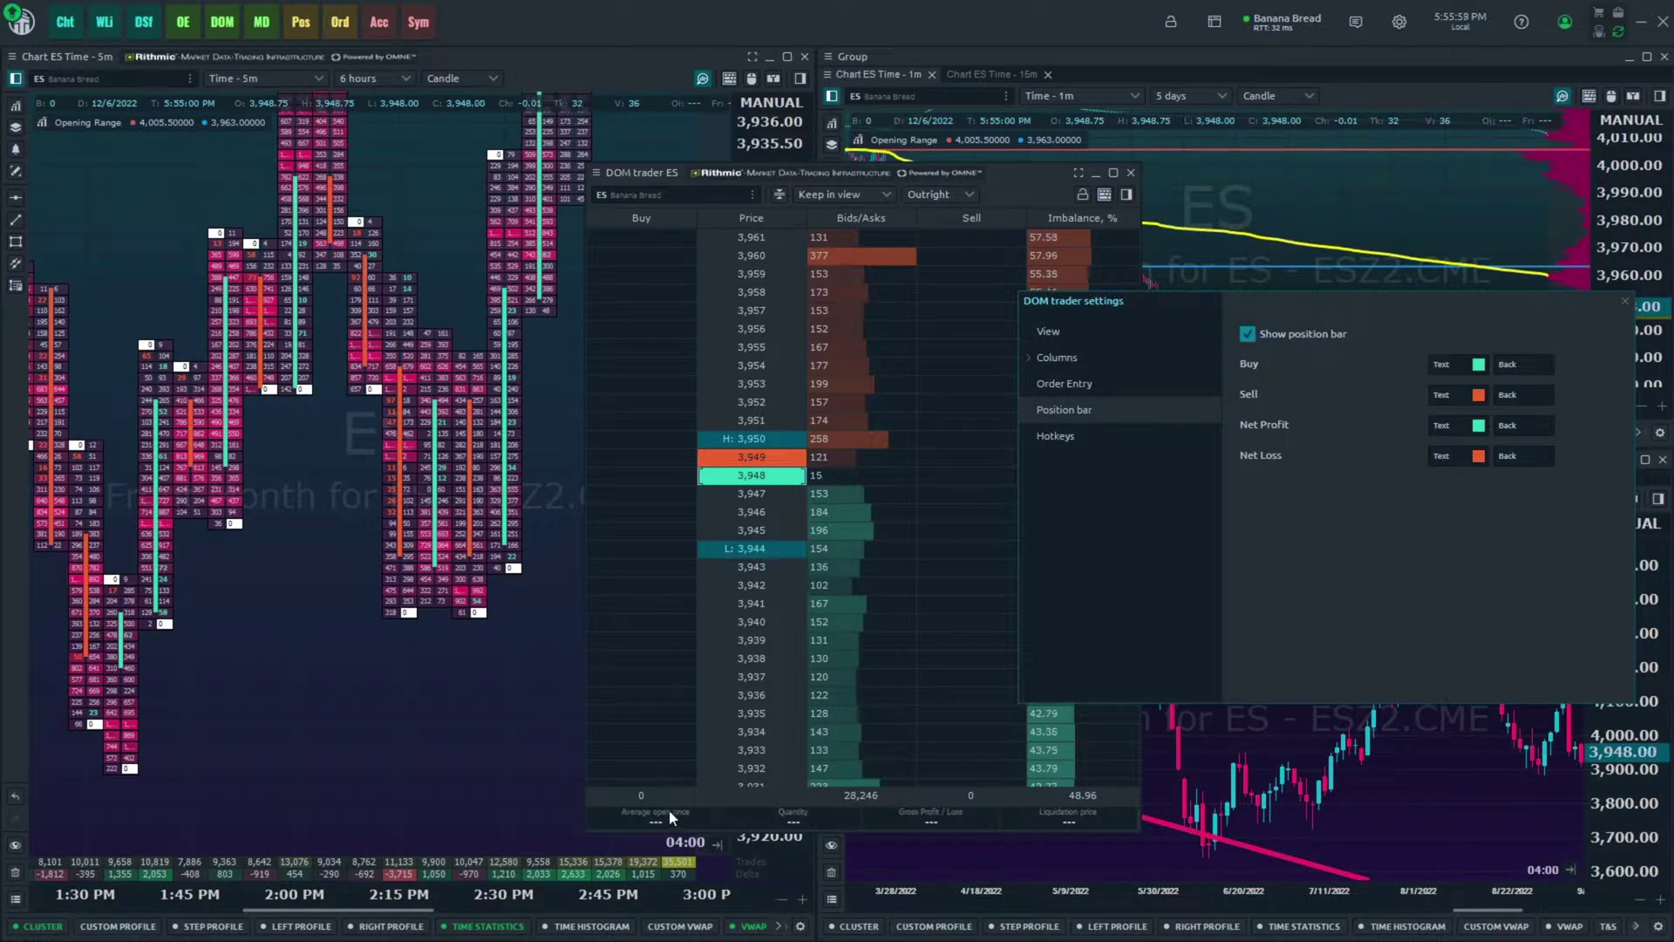
- Uncheck Show position bar for the ES DOM Trader
click(1246, 333)
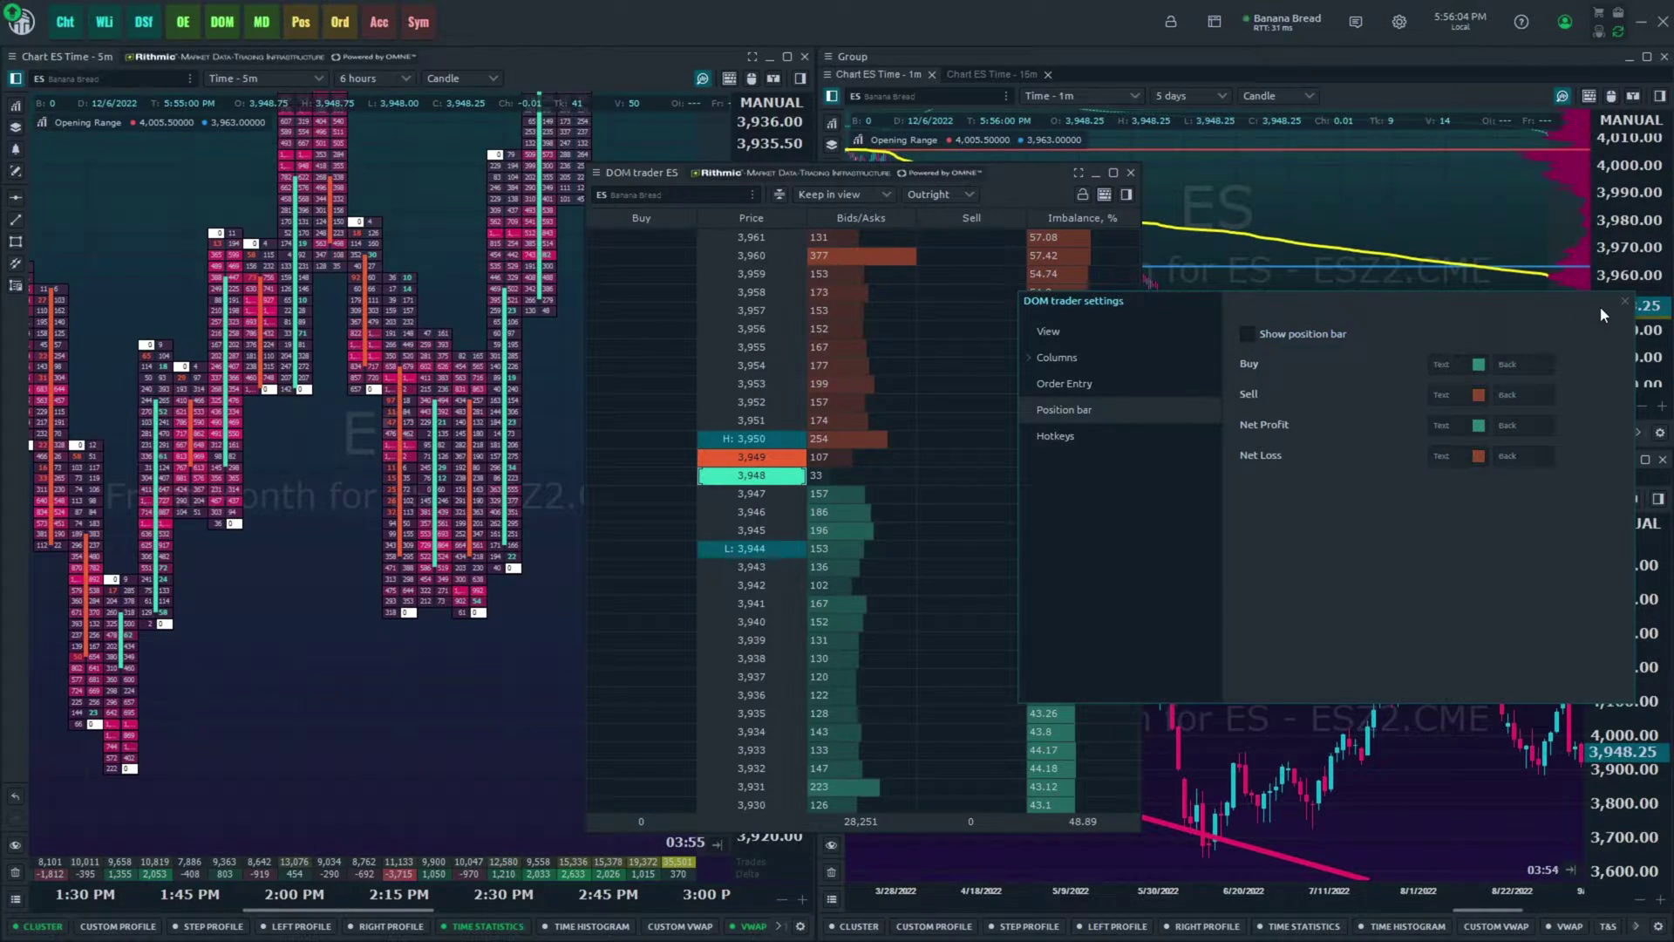
- Close the settings and hide the Buy, Sell and Imbalance, % columns from the ES ladder
click(1624, 300)
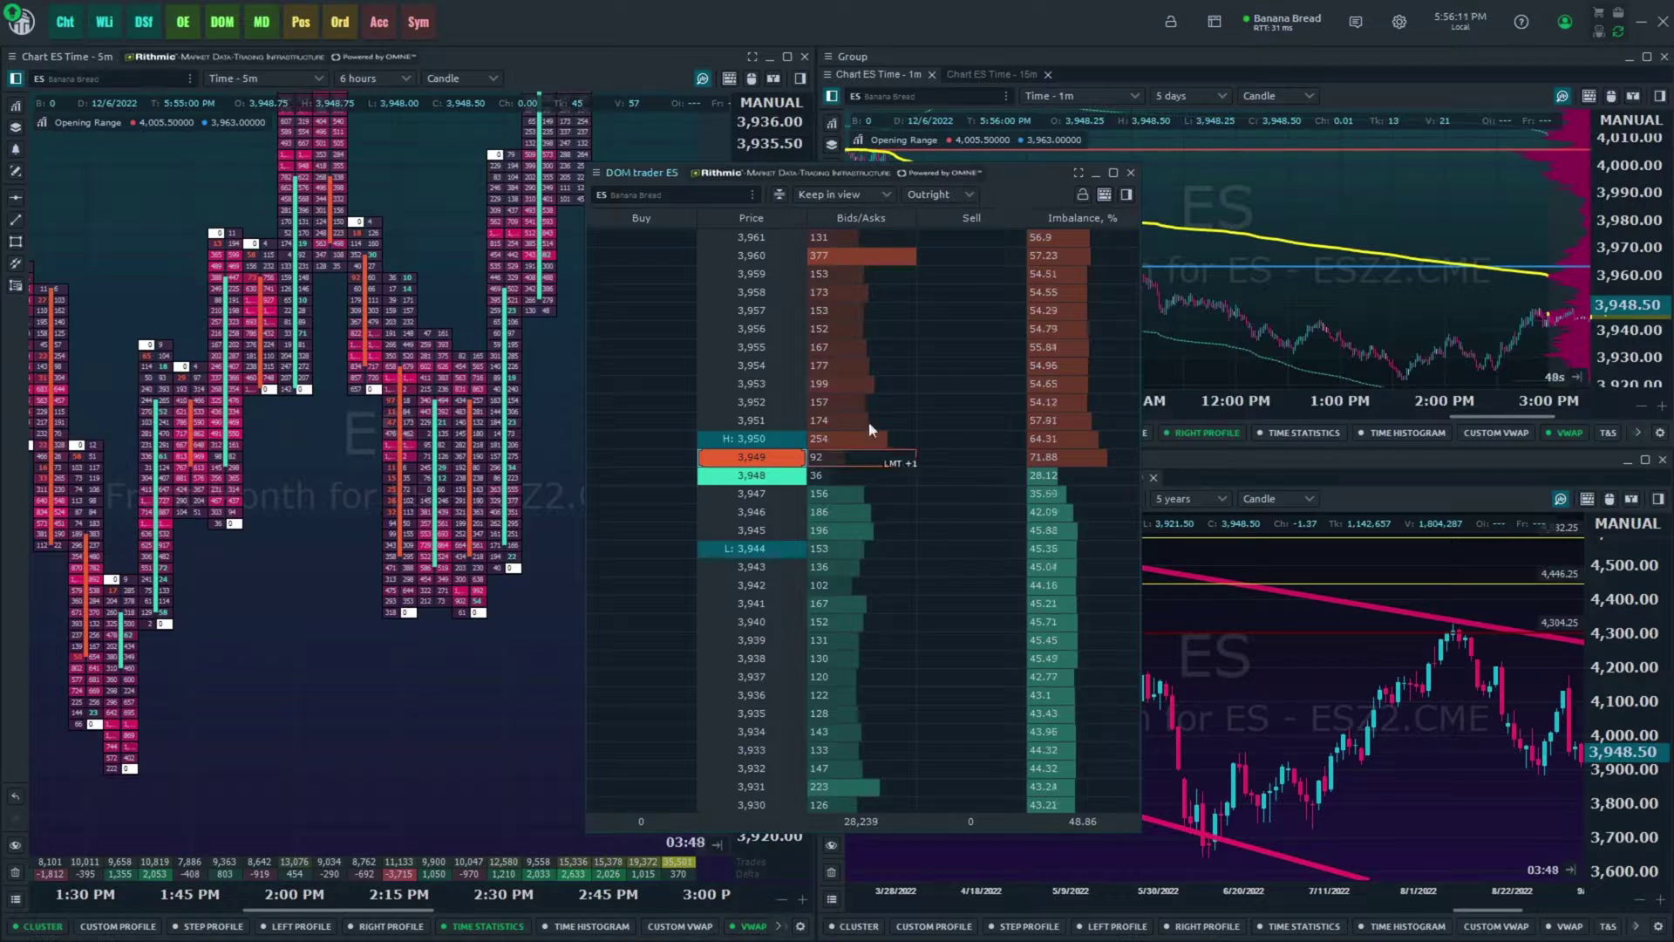
right_click(981, 224)
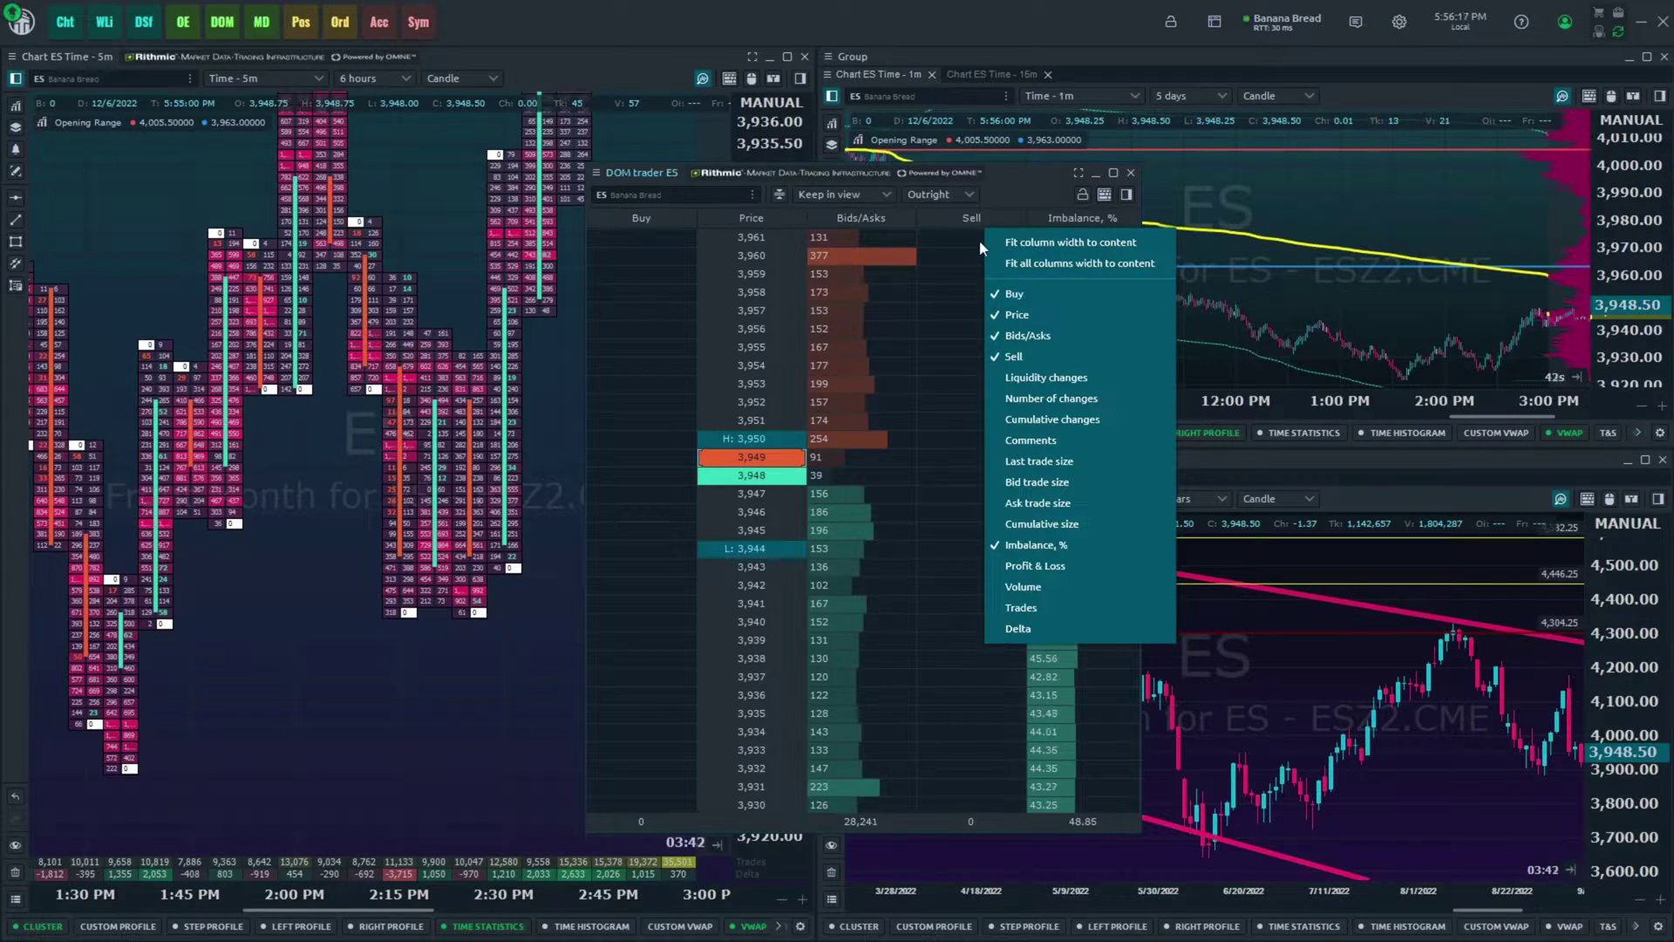
right_click(855, 216)
right_click(644, 223)
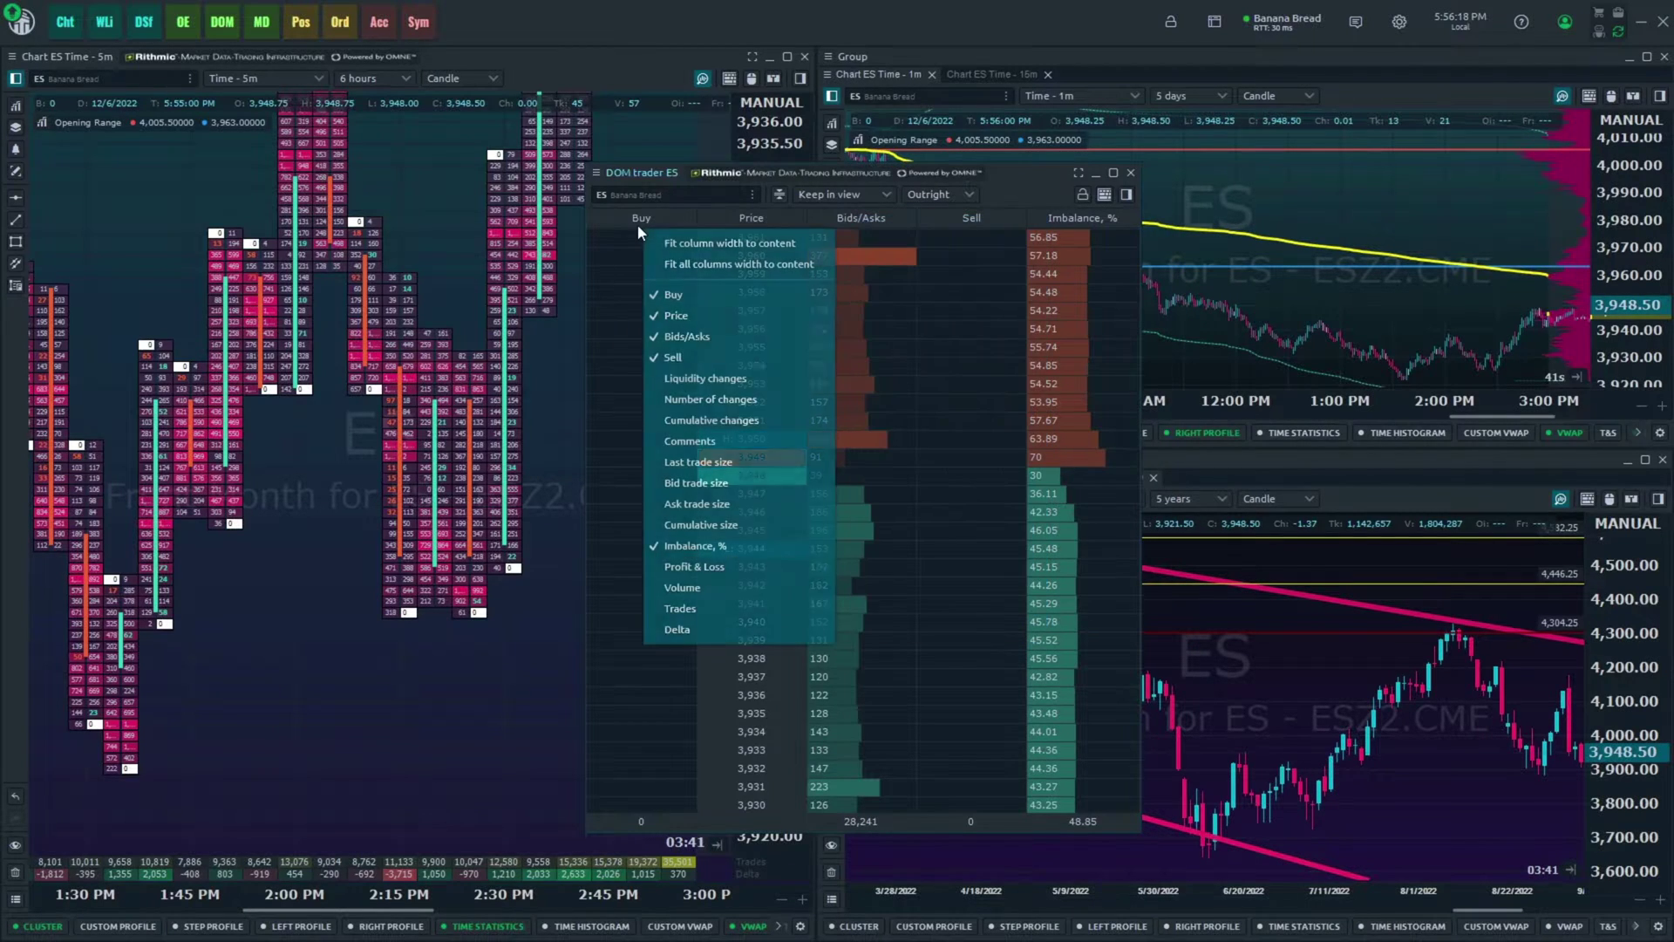
right_click(963, 223)
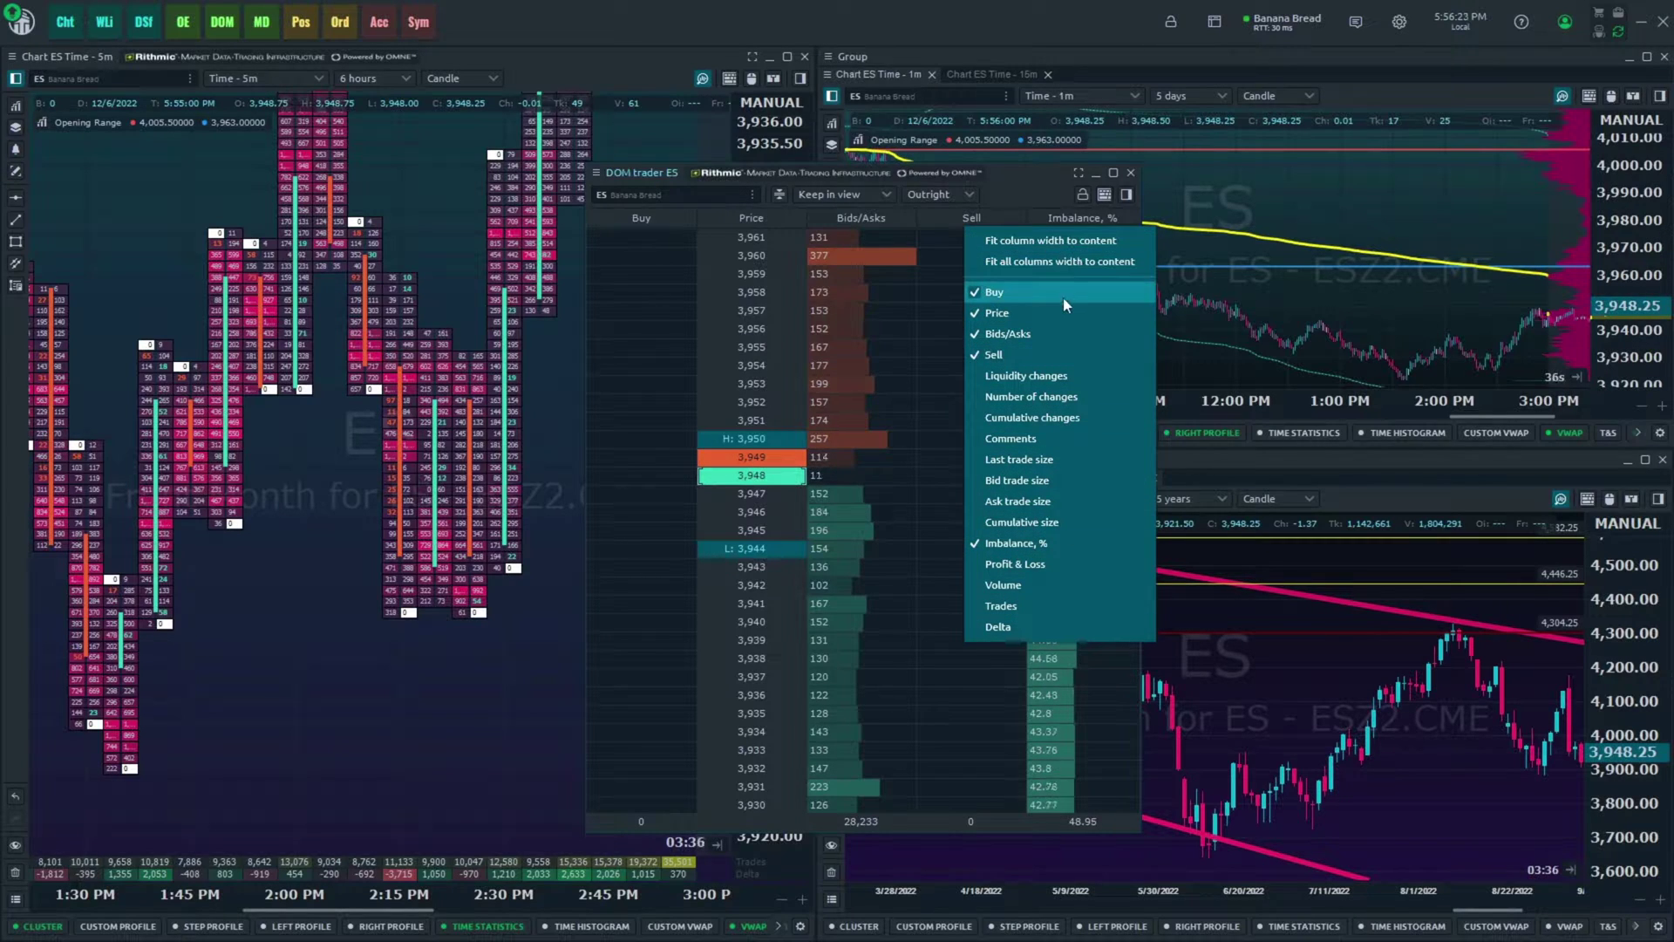
click(975, 291)
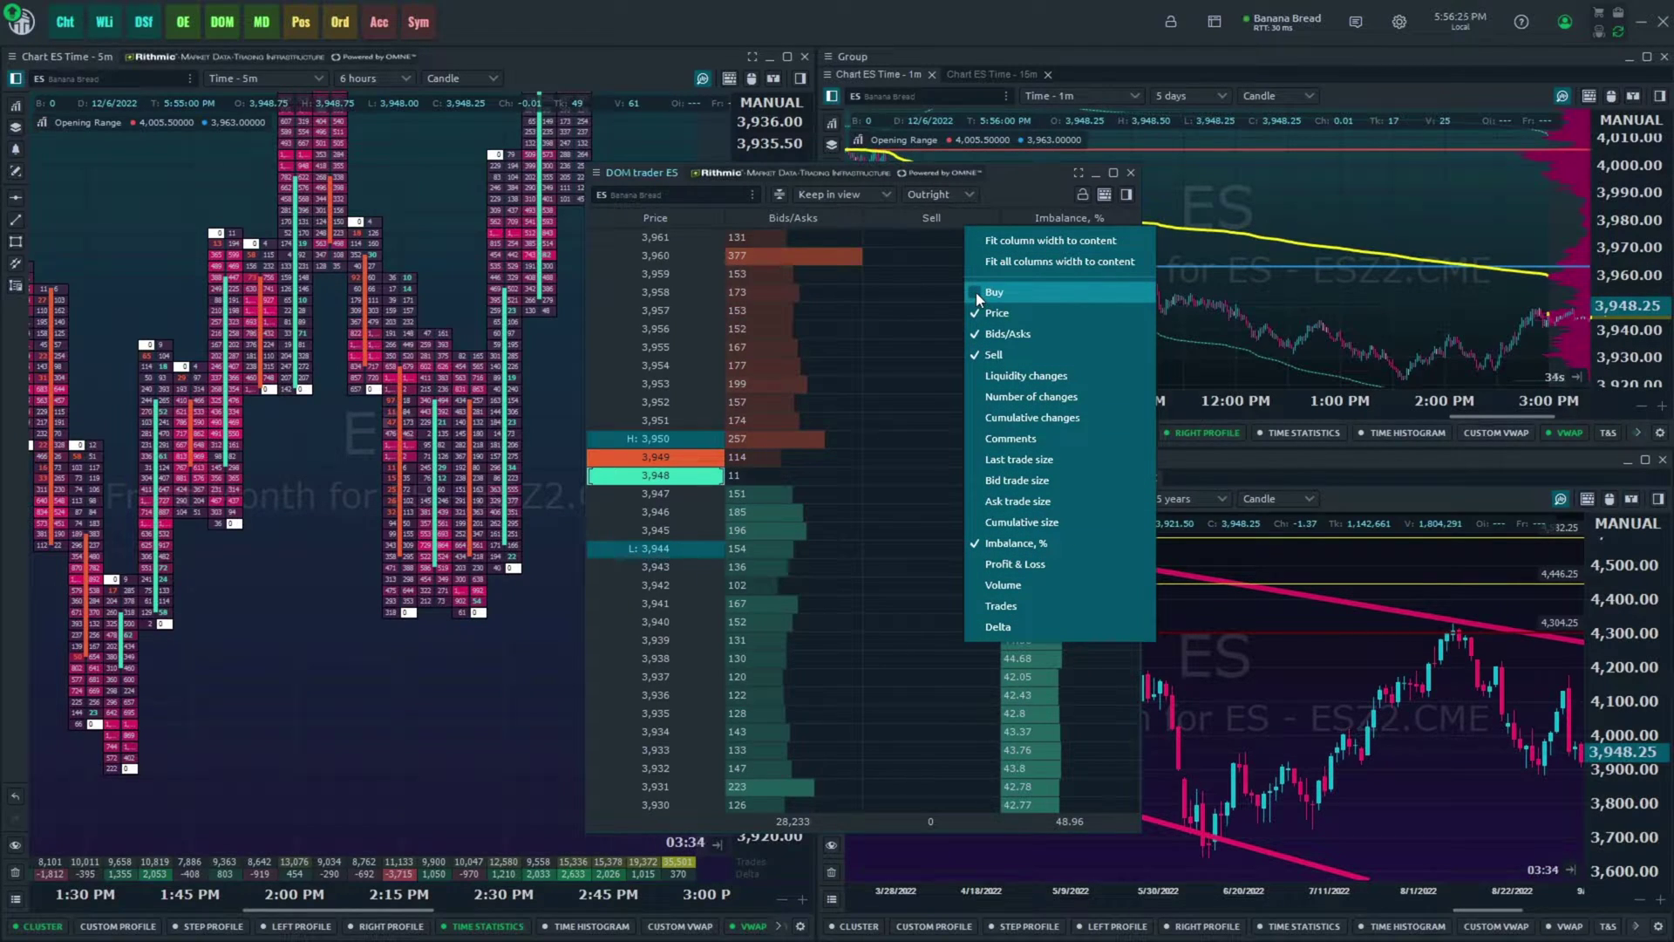
click(977, 353)
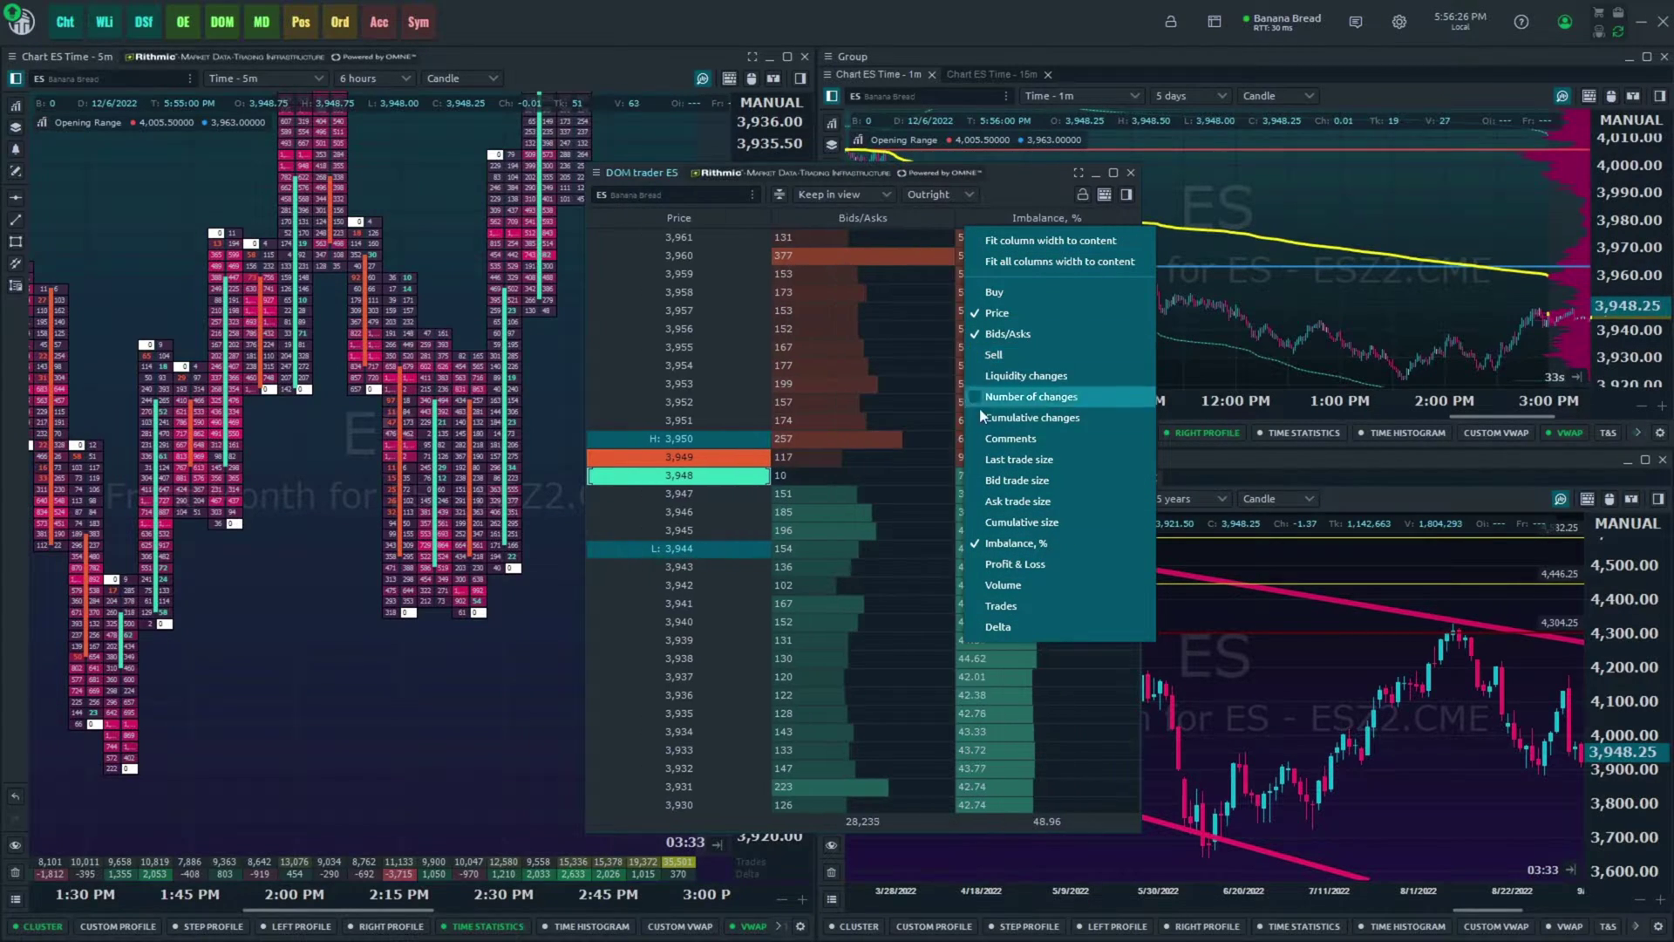
click(973, 544)
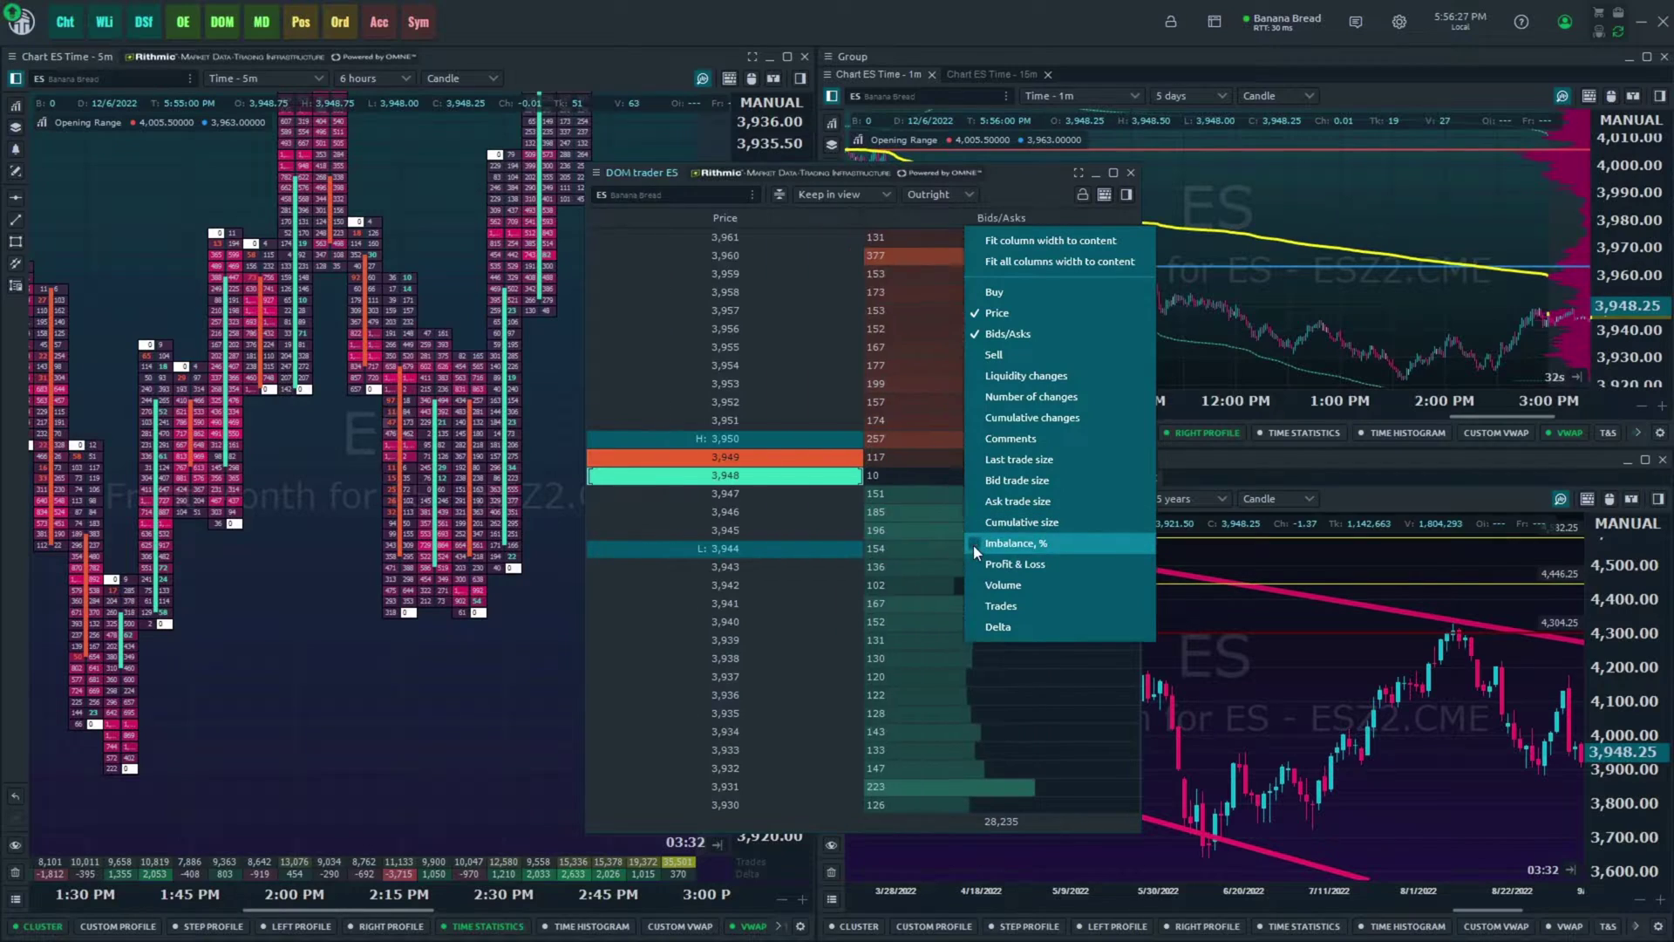
click(1023, 178)
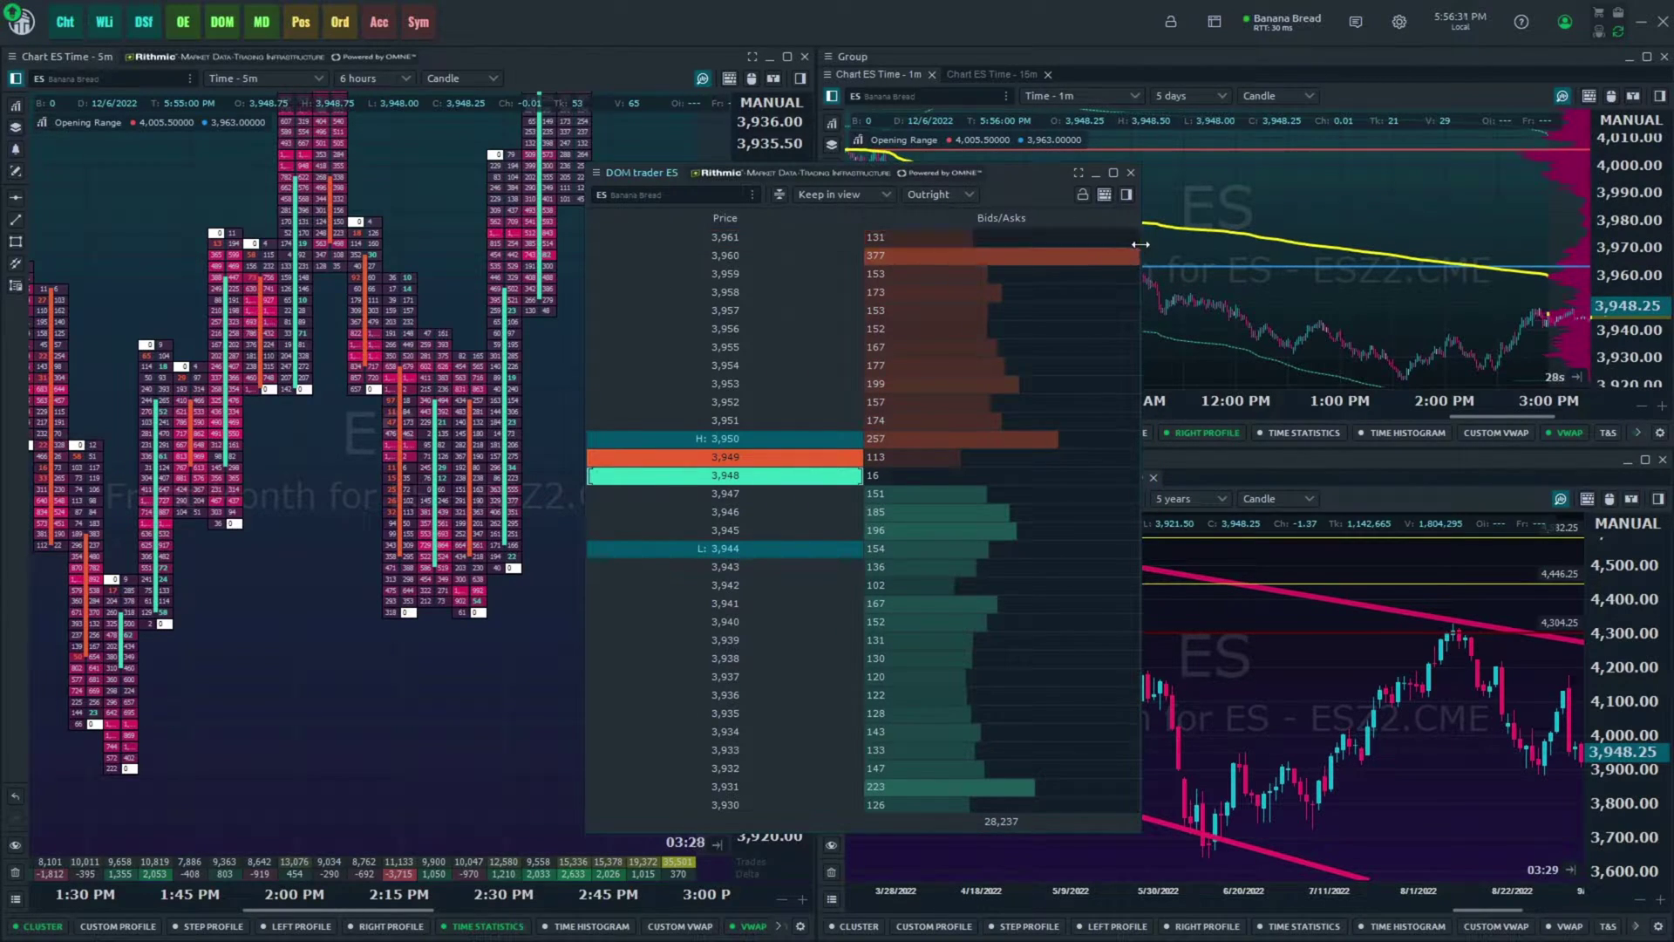
- Shrink the ES DOM to a narrow two-column window and move it beside the footprint chart
drag(1137, 244, 753, 328)
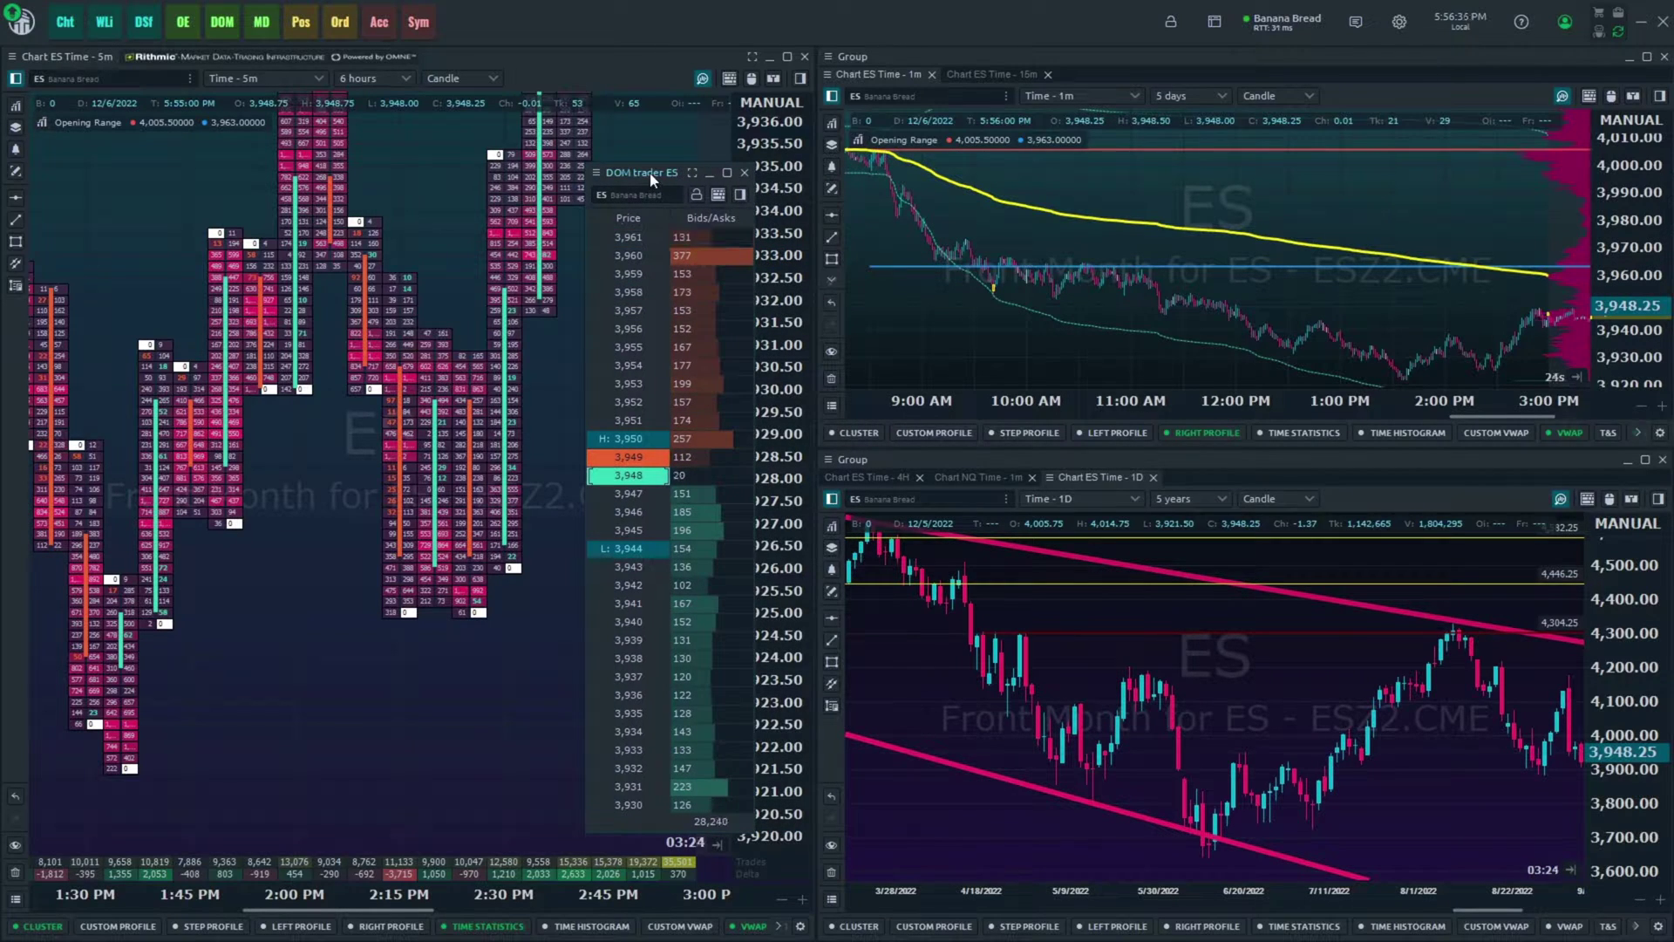
drag(650, 177, 824, 128)
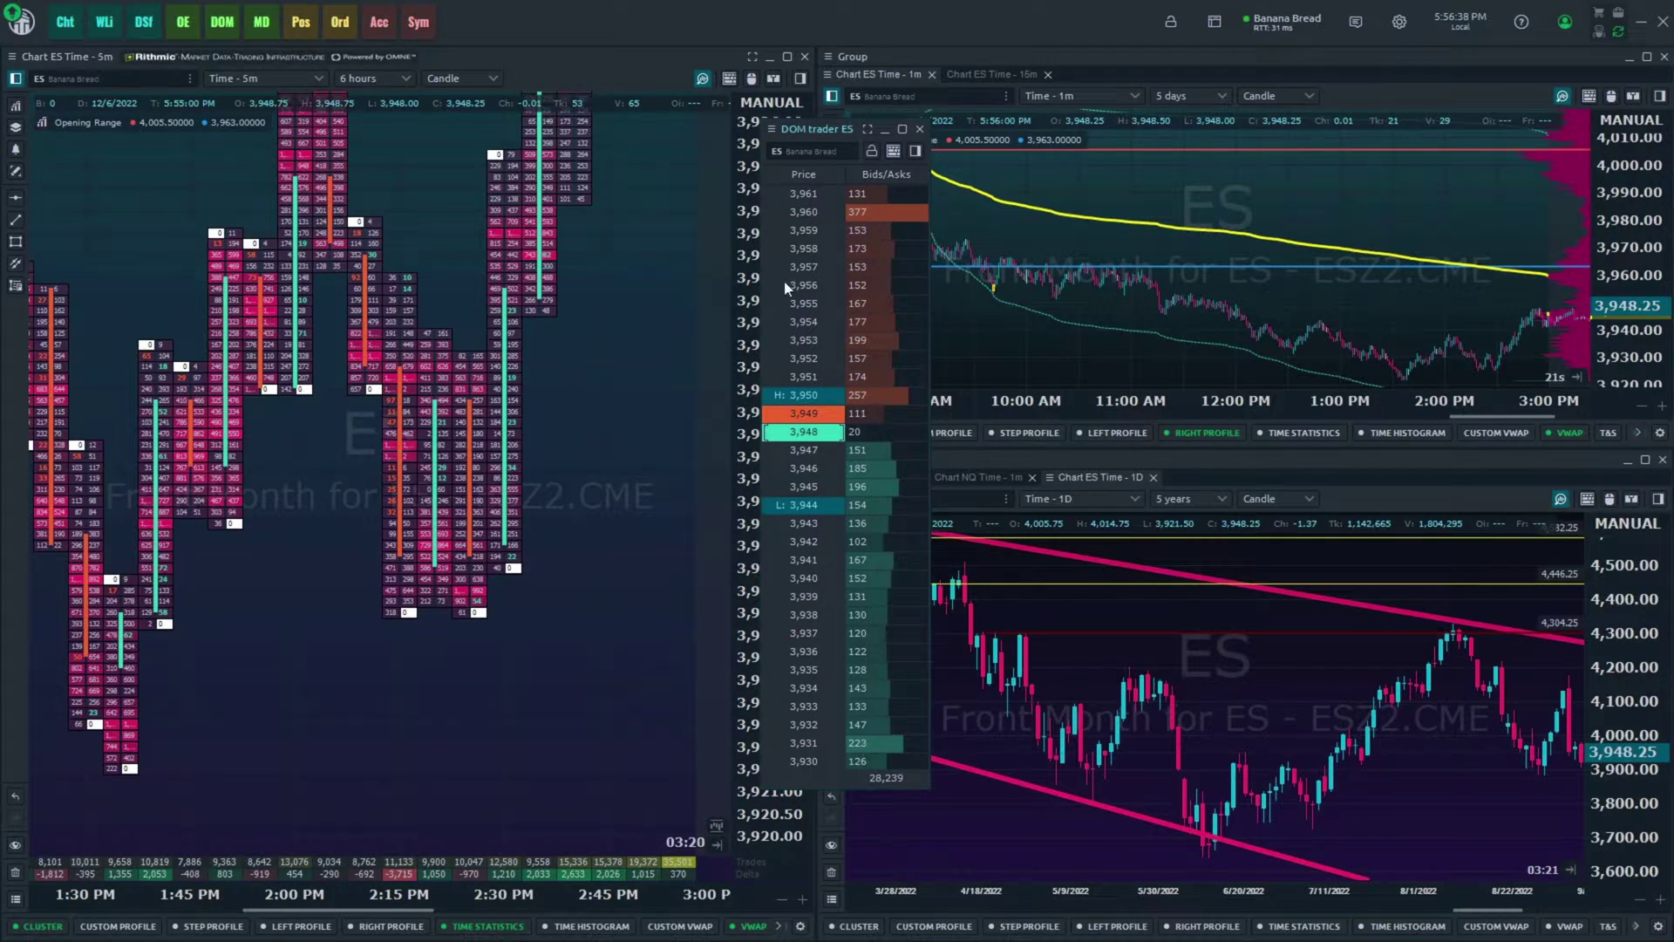
- Duplicate the ES DOM panel and place the copy next to the original
click(770, 129)
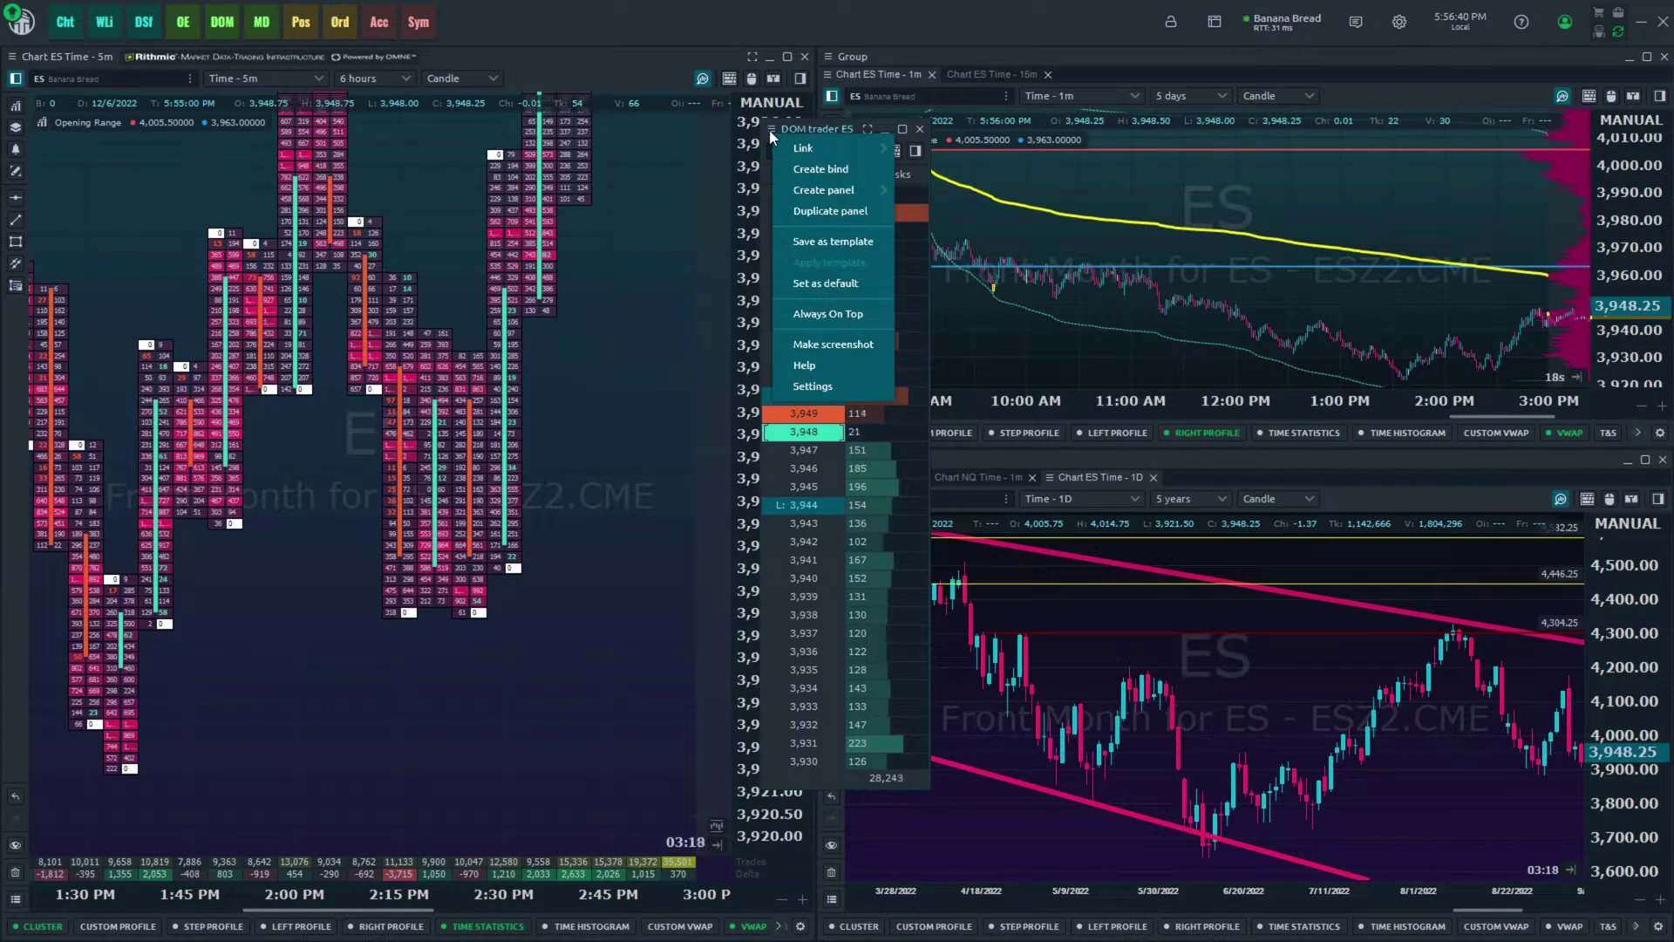
click(844, 212)
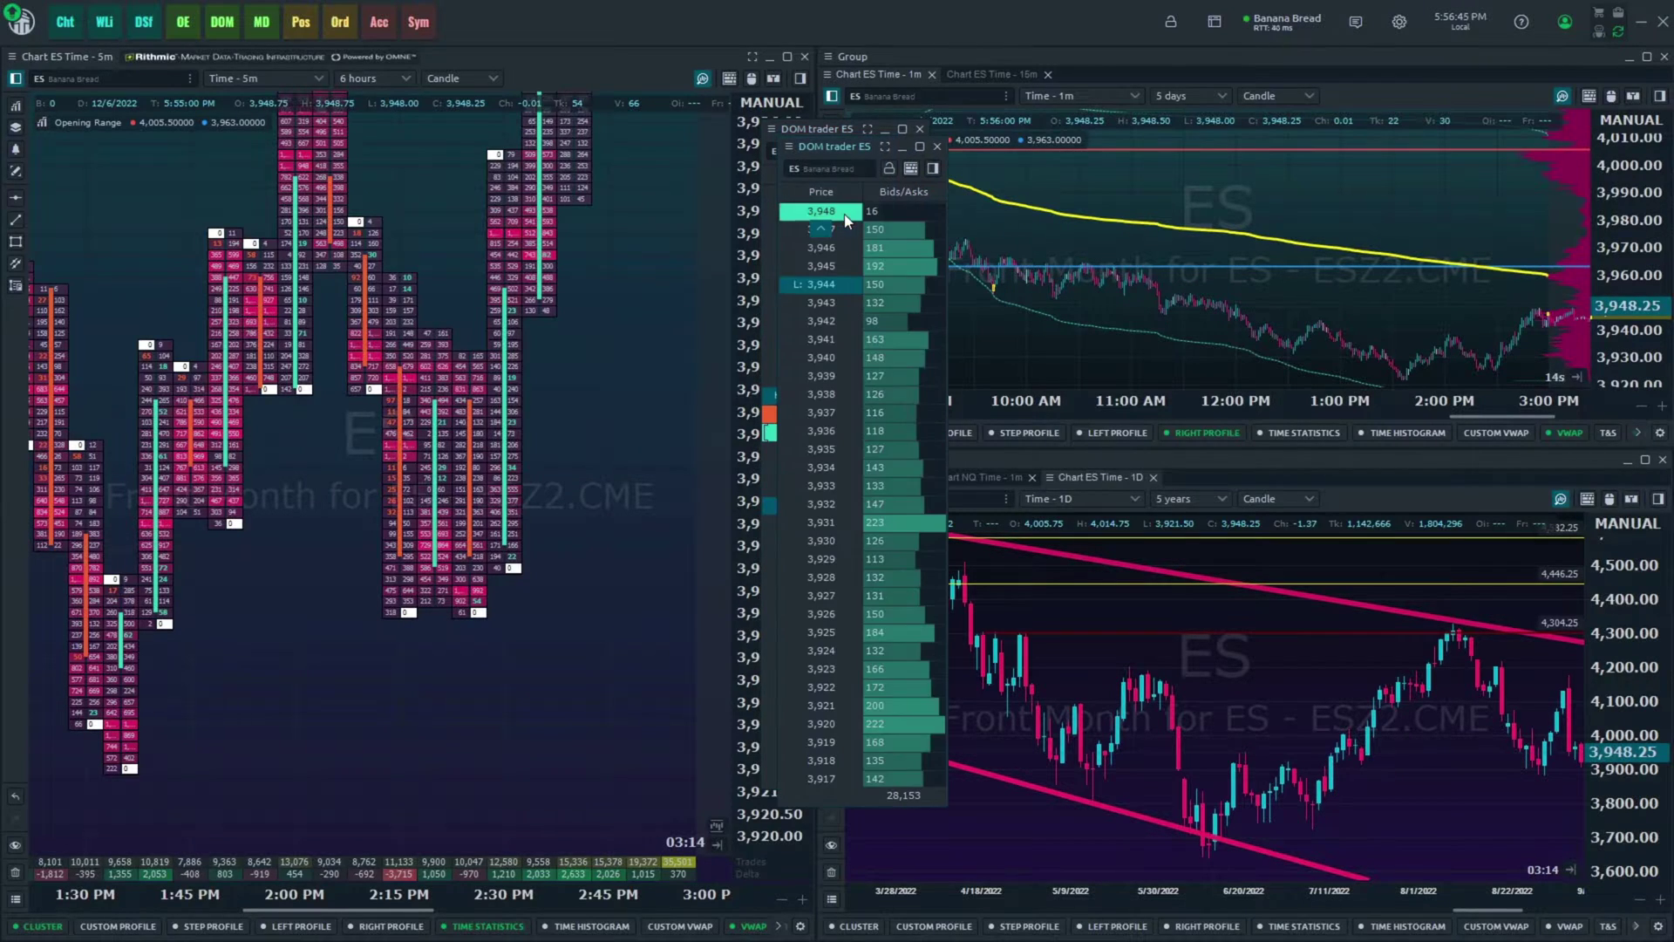
drag(835, 150, 1066, 134)
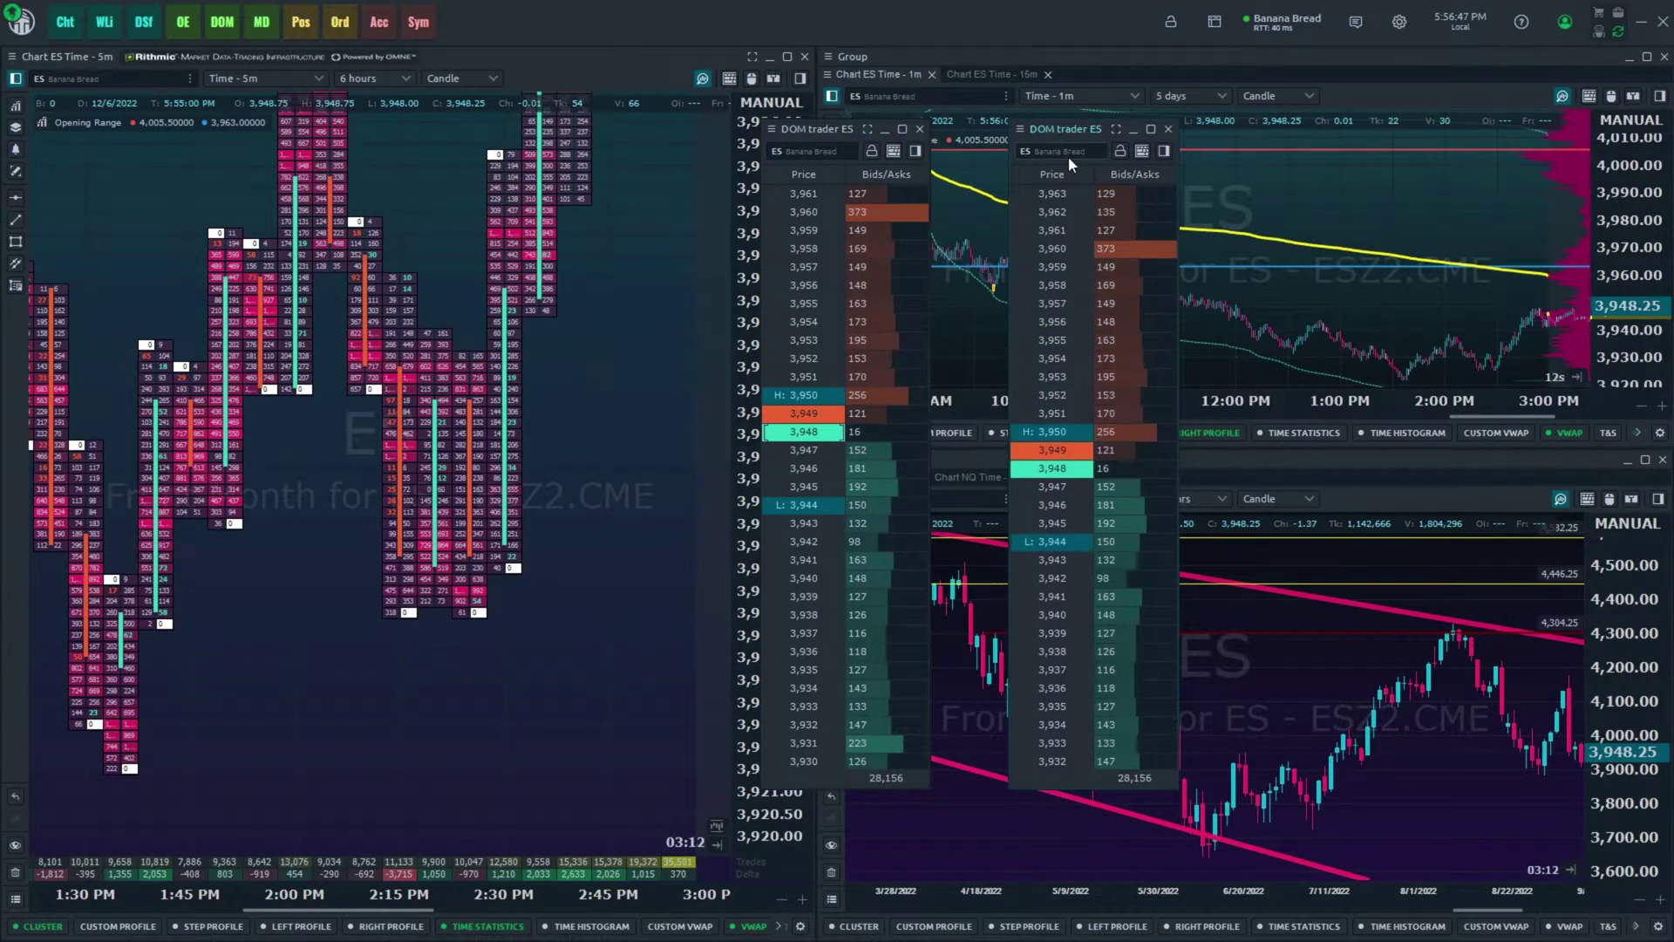
click(1067, 152)
- Load the NQ front-month contract into the second DOM by searching 'nq'
text(nq)
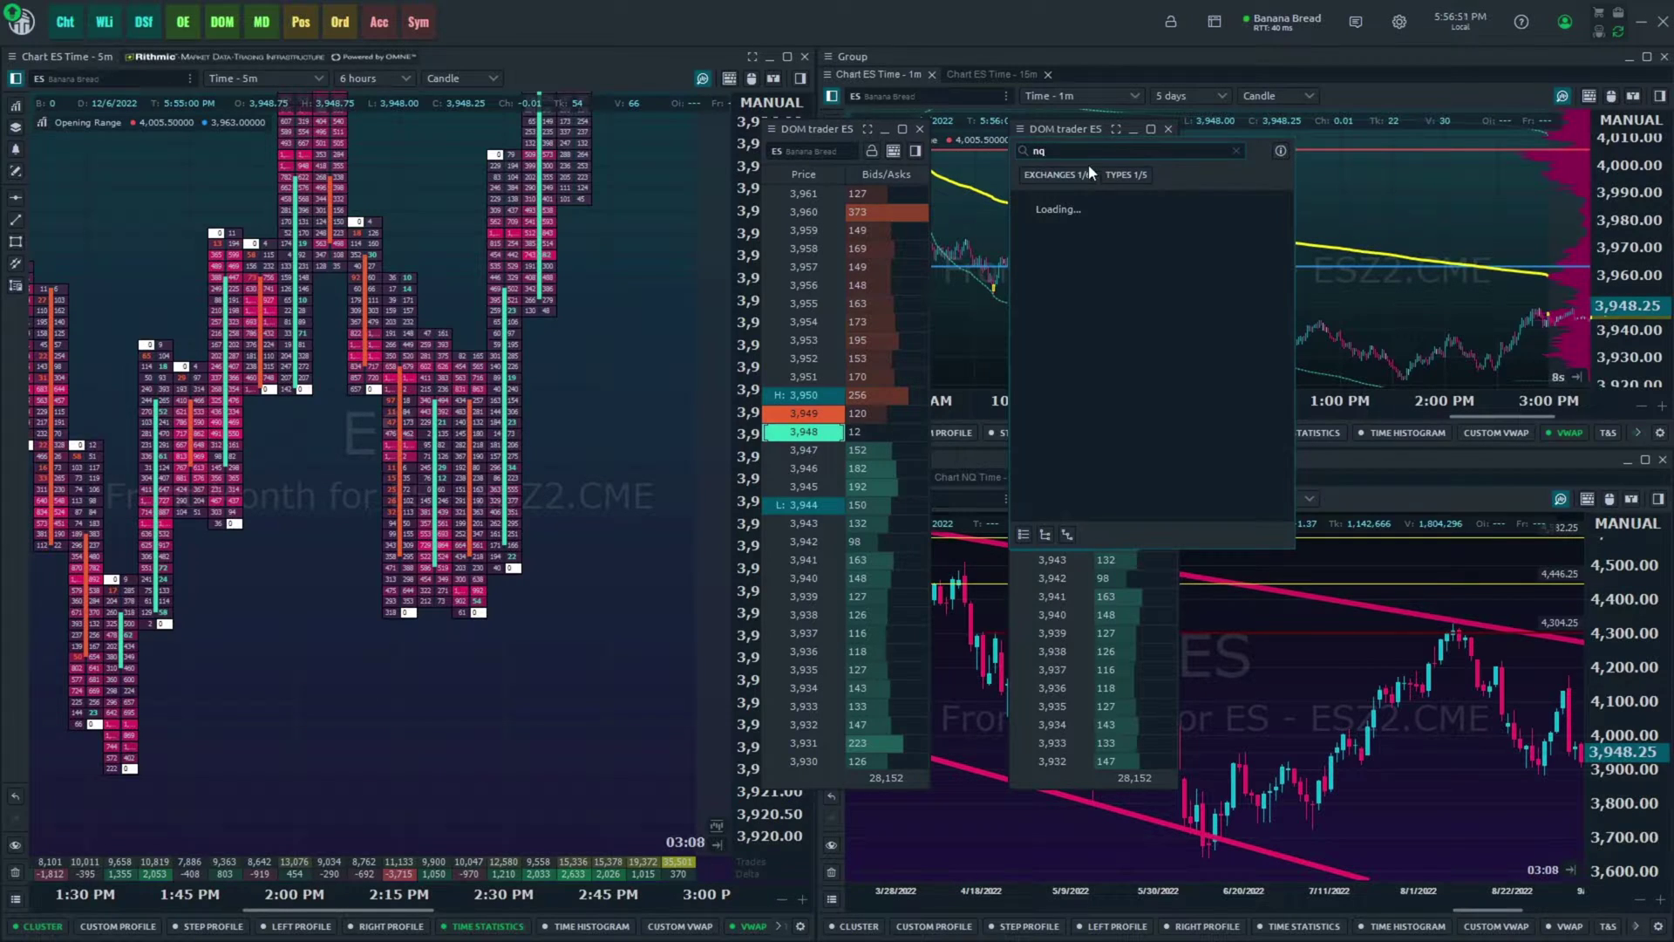
scroll(1143, 421, down, 3)
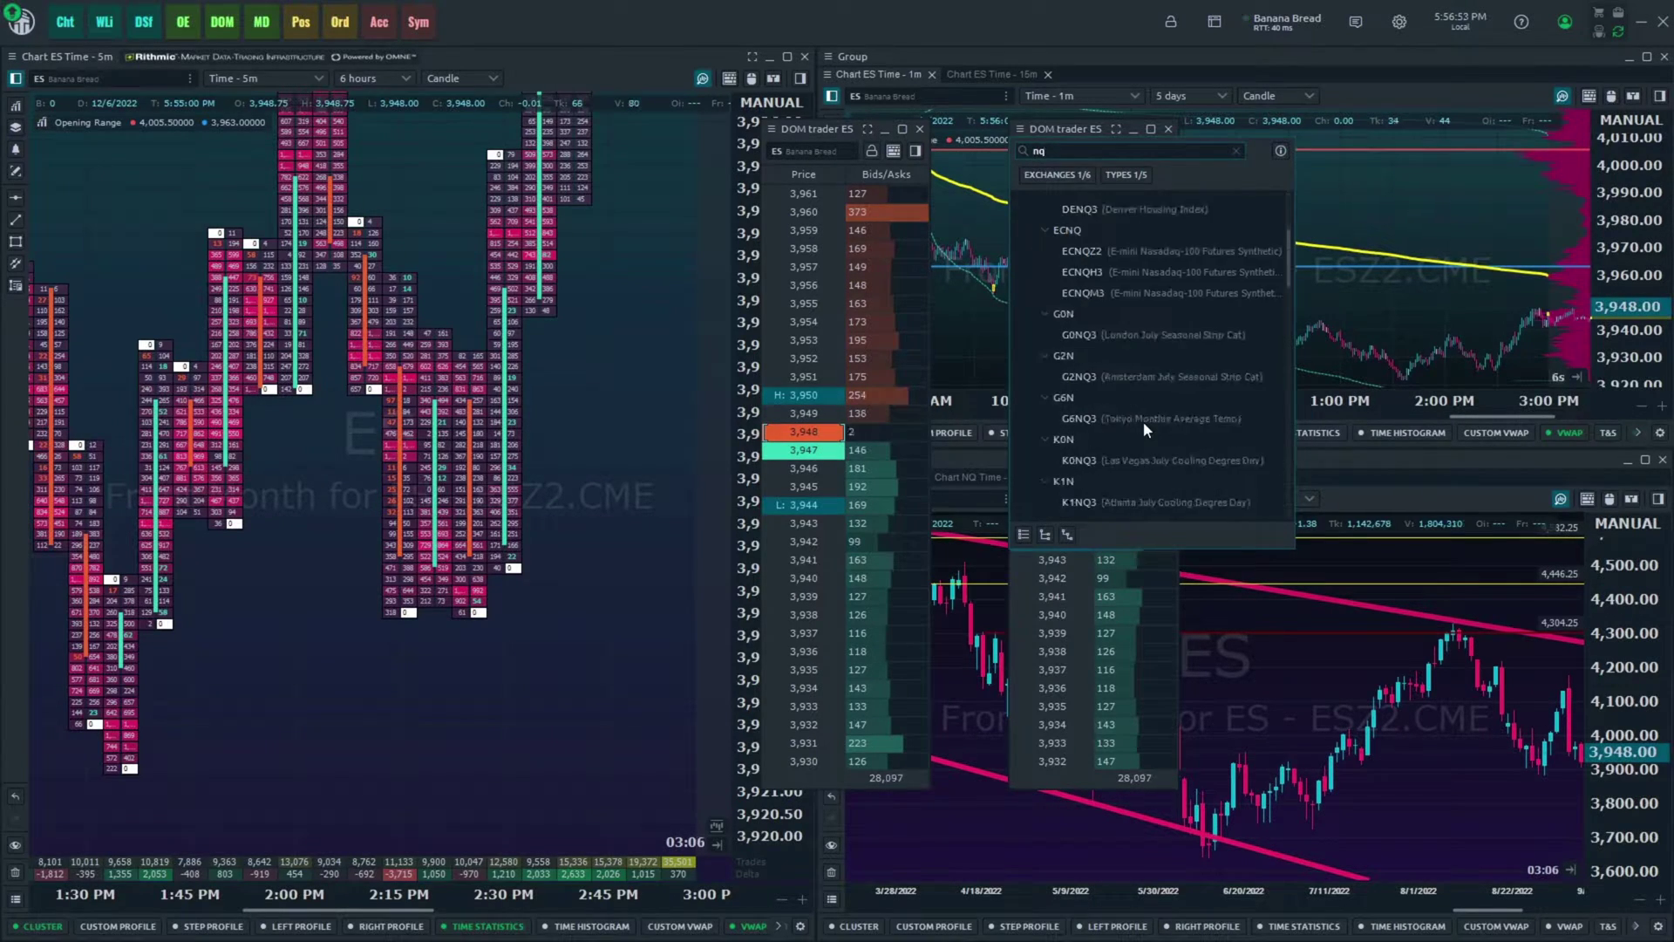
scroll(1144, 425, down, 6)
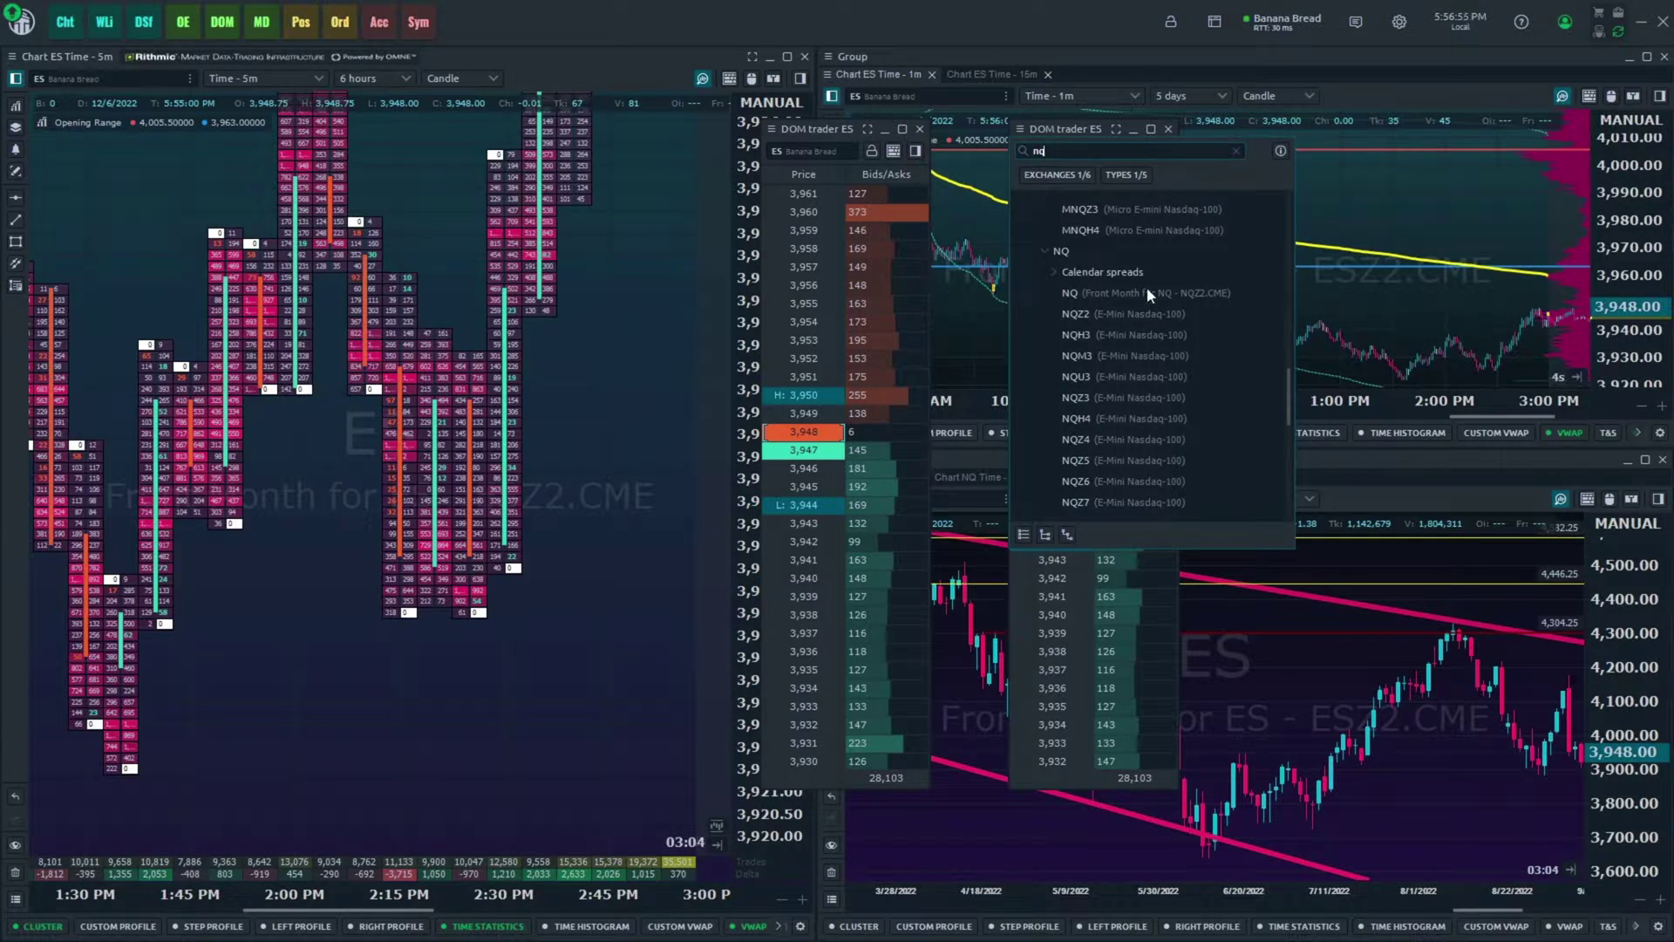
click(1096, 296)
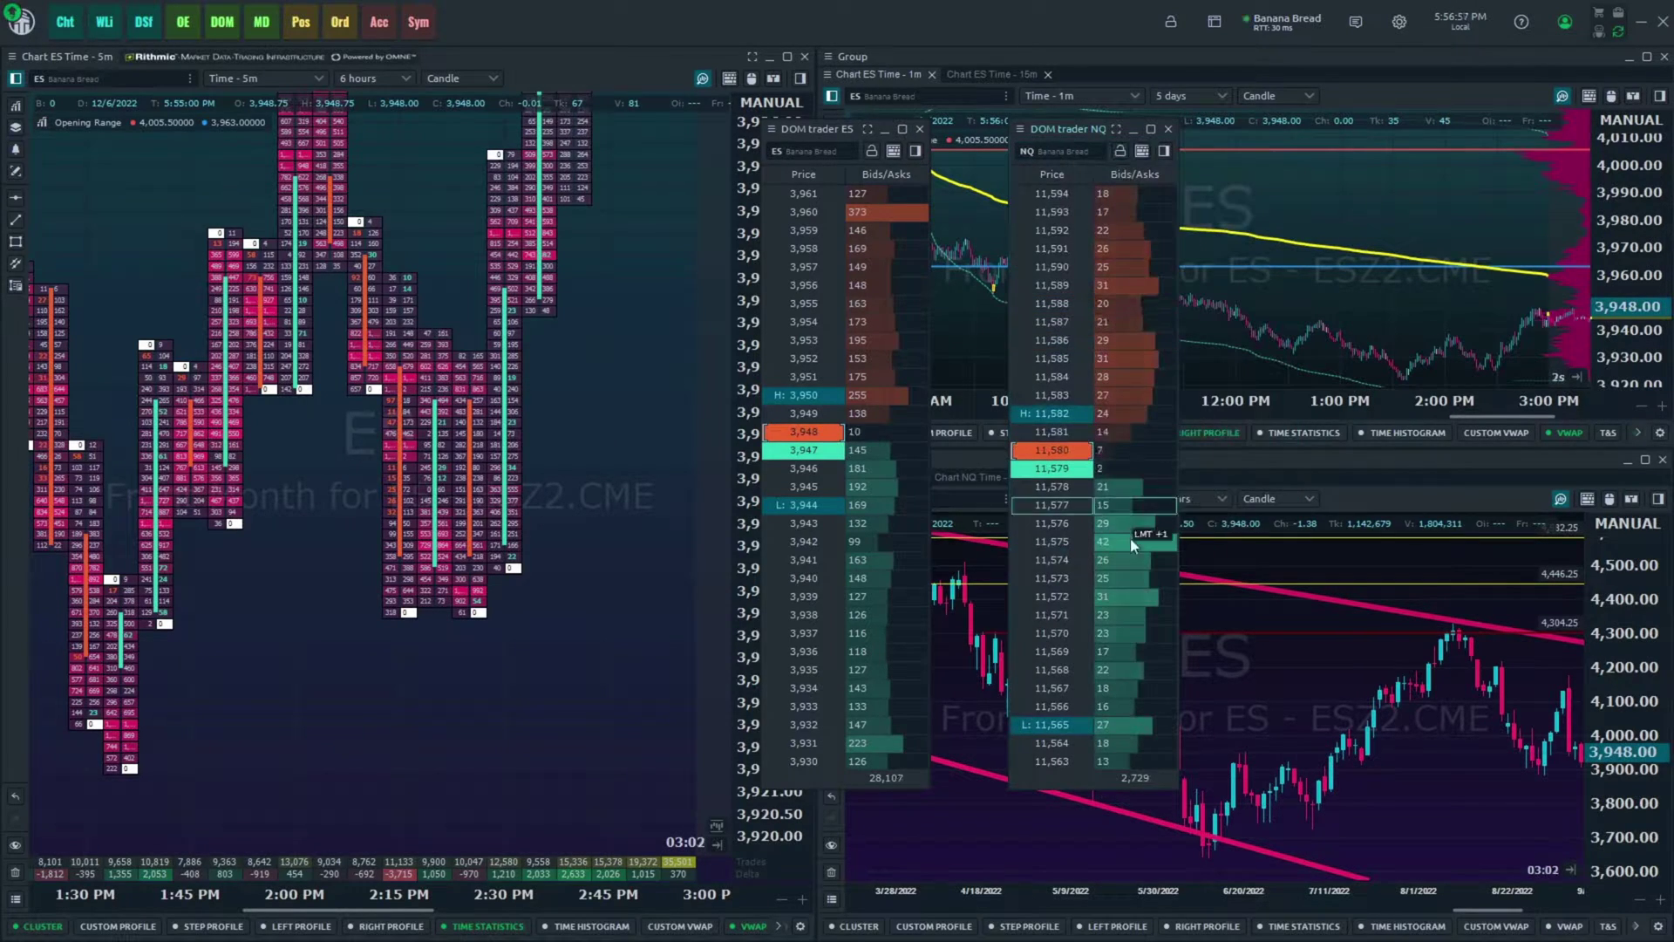
- Shift the NQ DOM trader slightly left and narrow the ES 5m chart to open a gap
drag(1079, 127, 1041, 132)
click(684, 49)
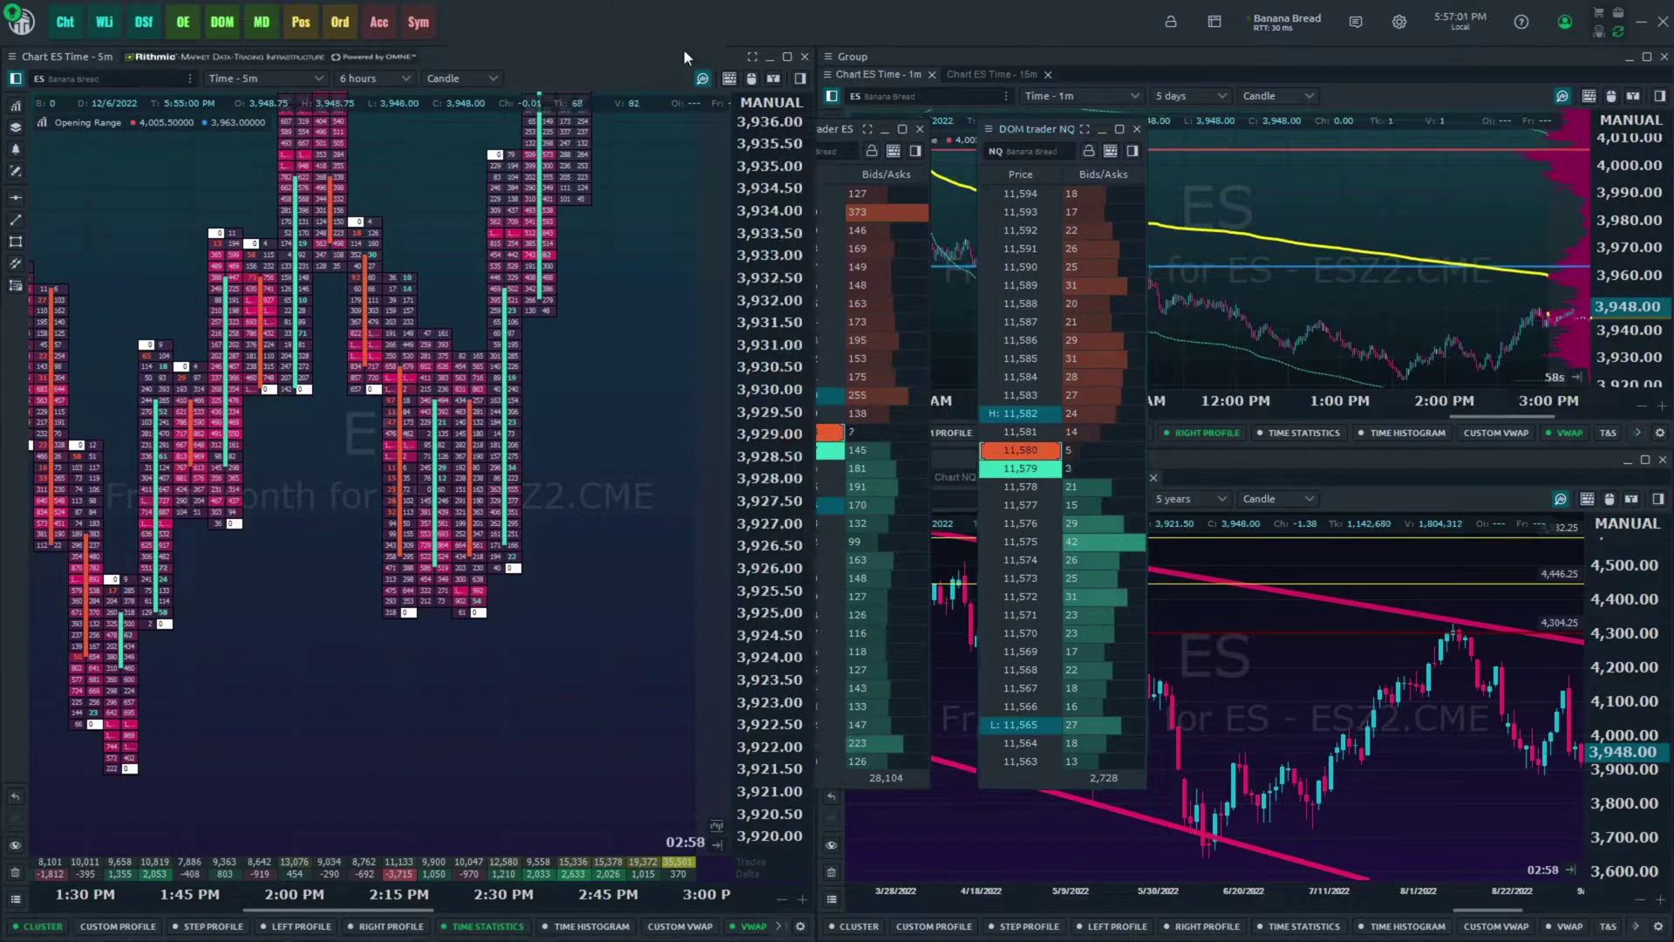
drag(815, 70, 639, 88)
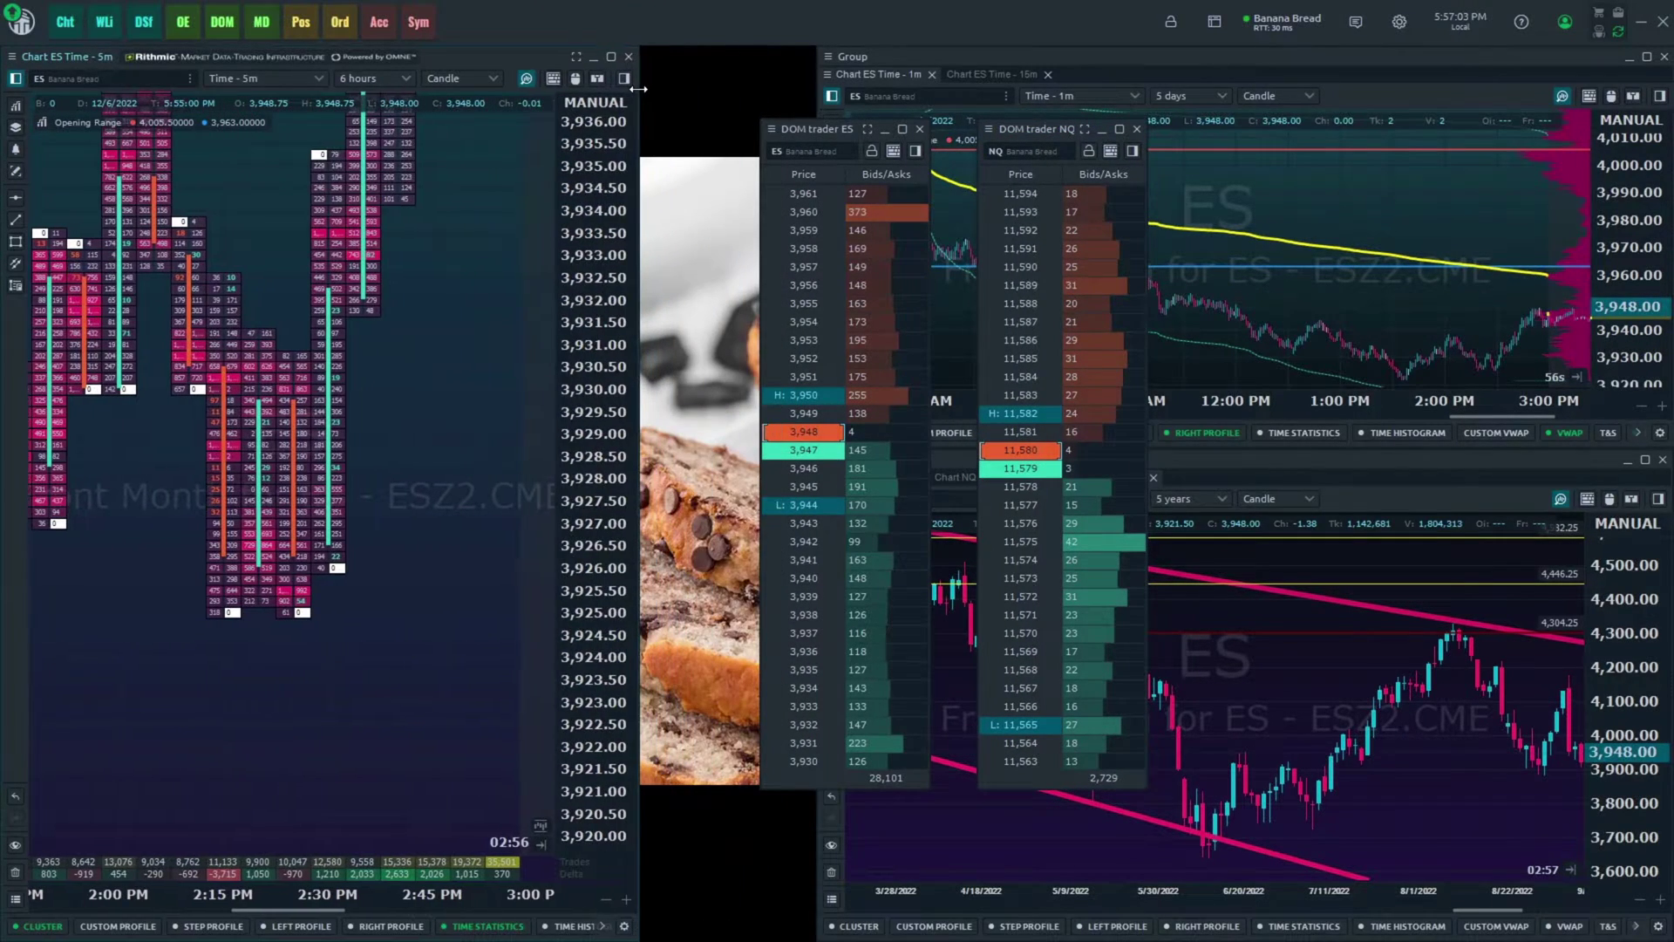
- Dock the ES DOM trader beside the 5m chart, stretched to full height and slightly widened
drag(775, 131, 678, 66)
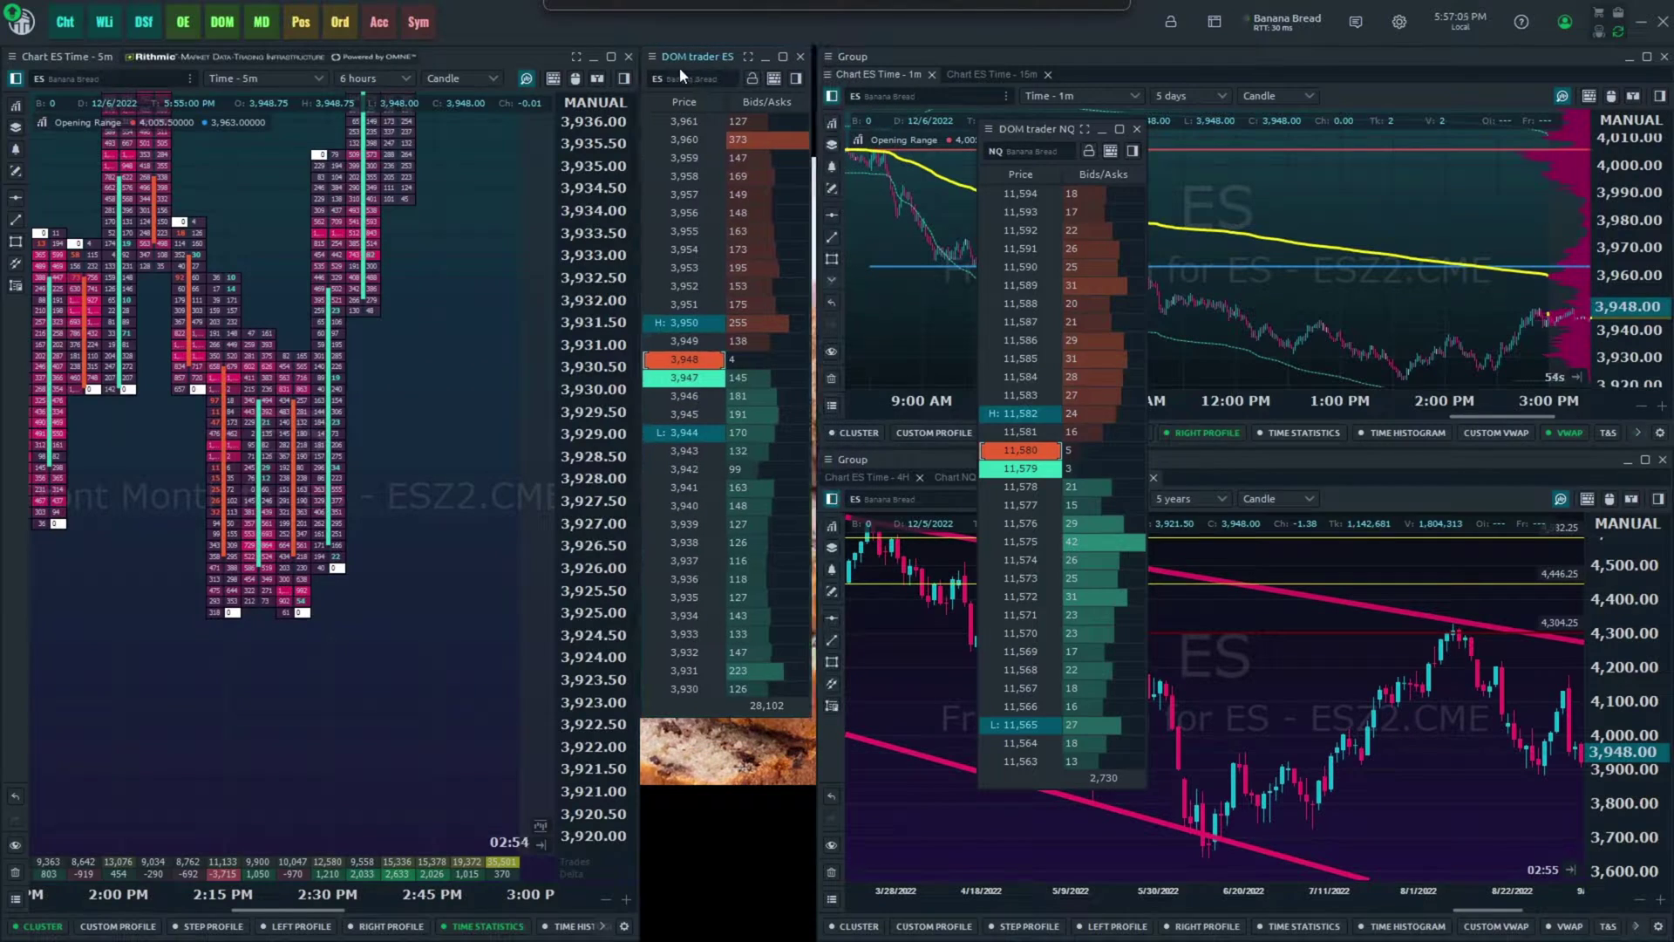
drag(761, 716, 775, 931)
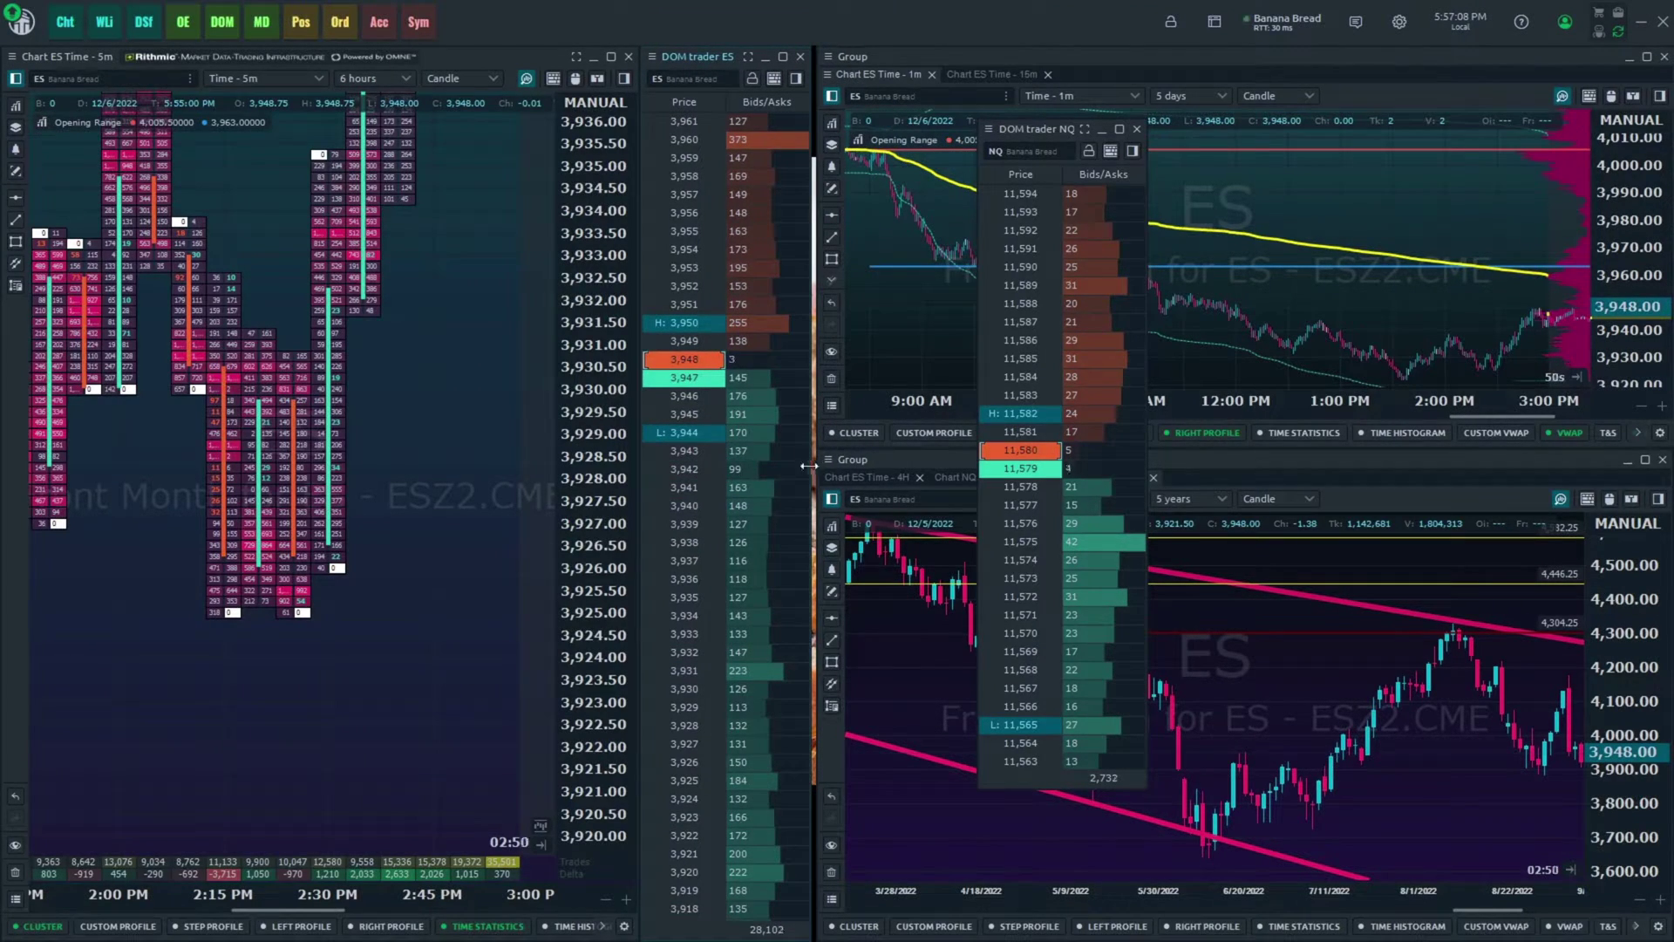
drag(809, 466, 814, 467)
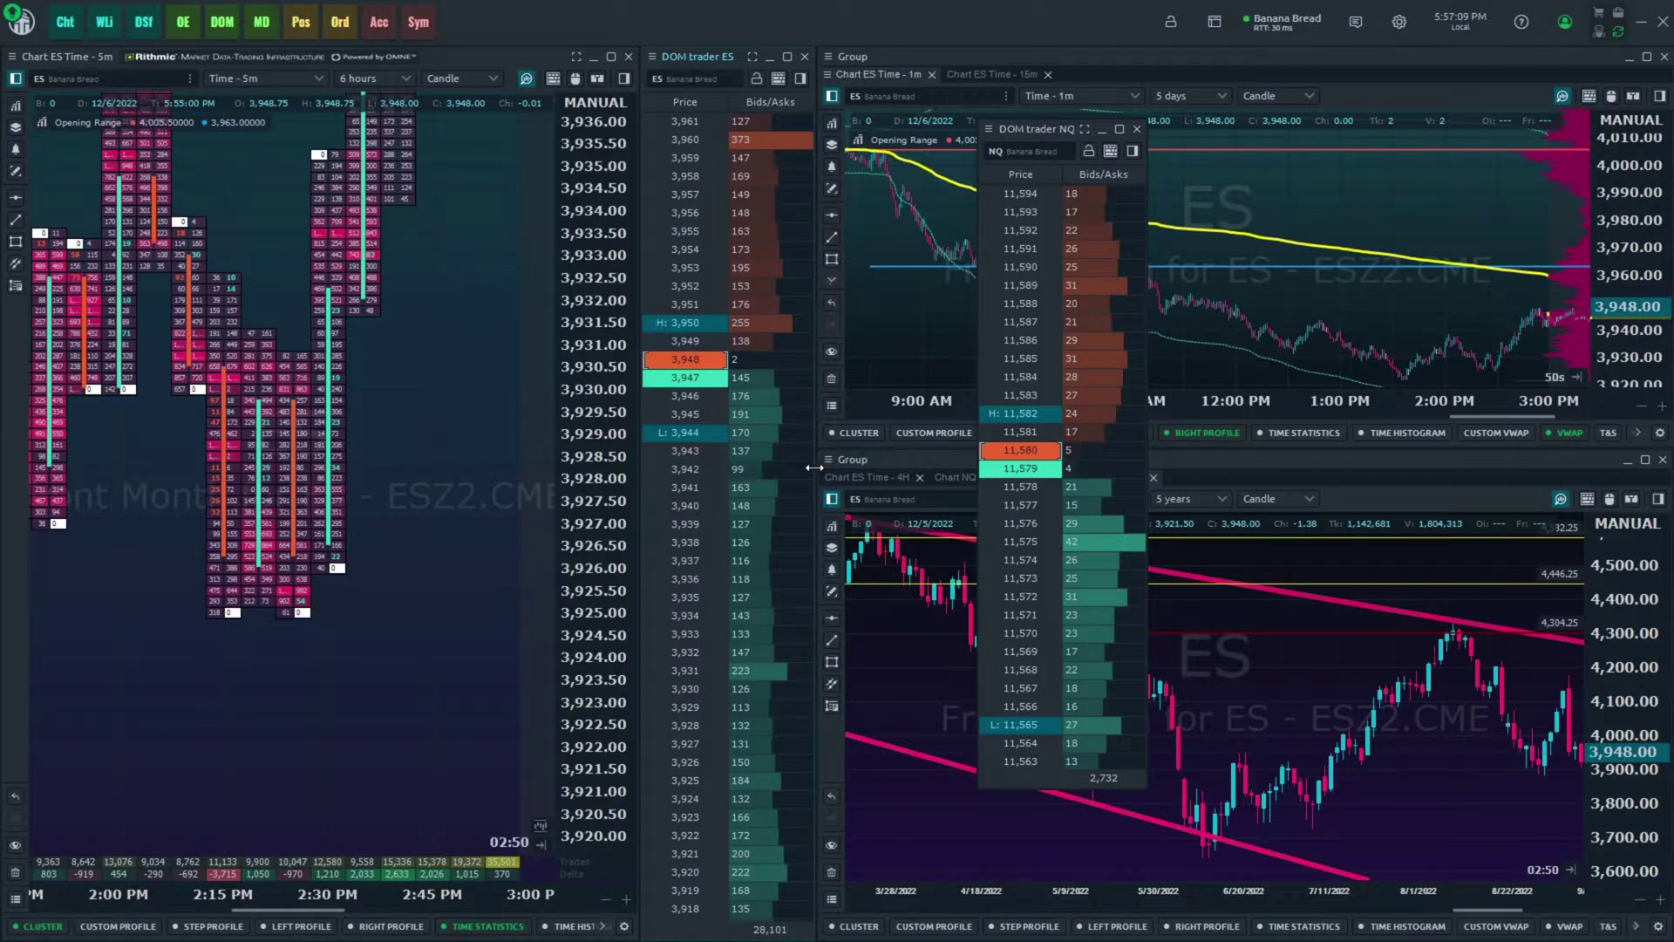
click(1137, 130)
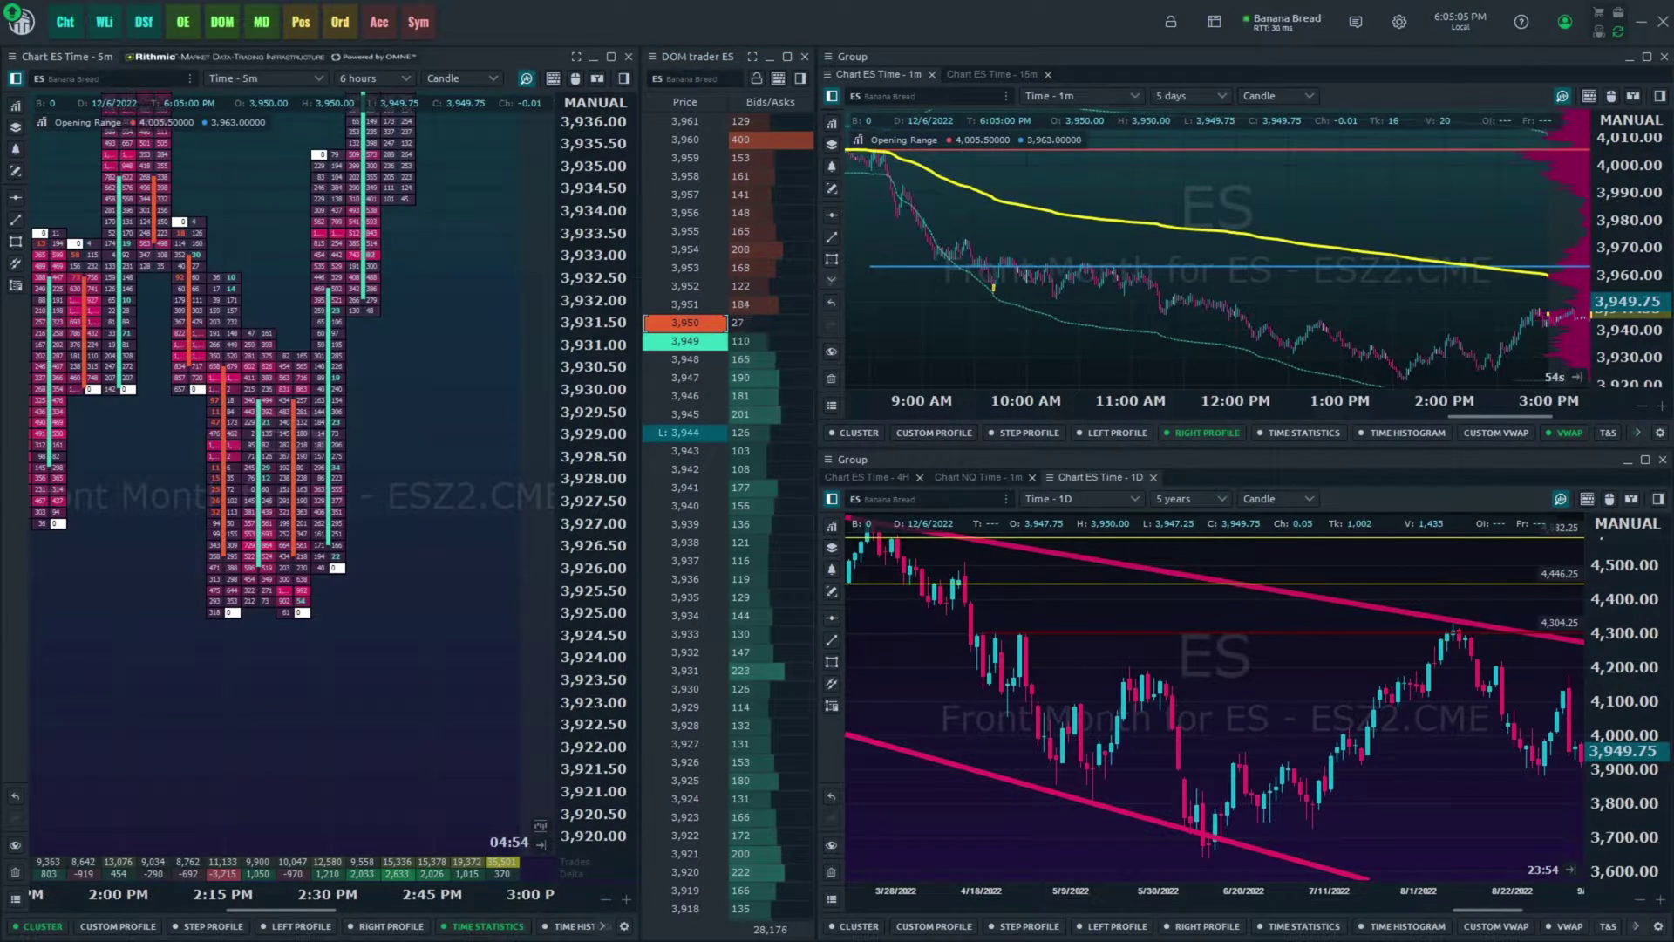